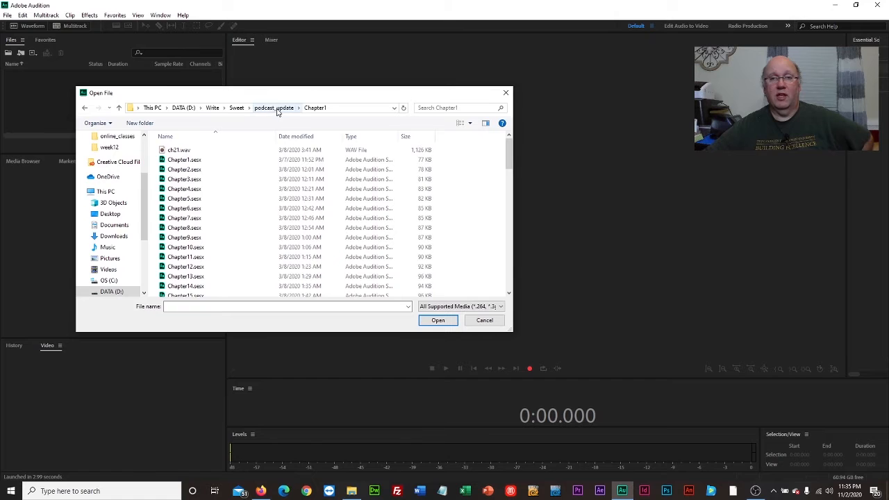
- Open back_matter.wav from the chapters folder inside podcast_update
click(275, 111)
double_click(194, 162)
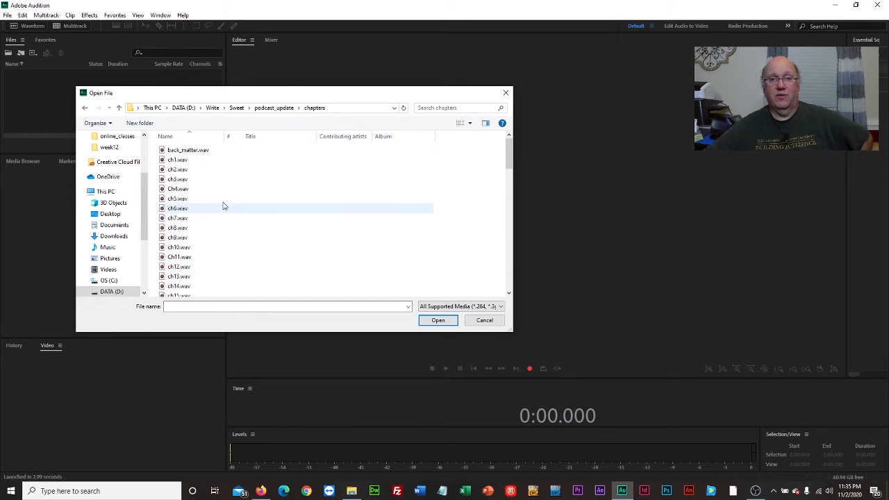
click(190, 154)
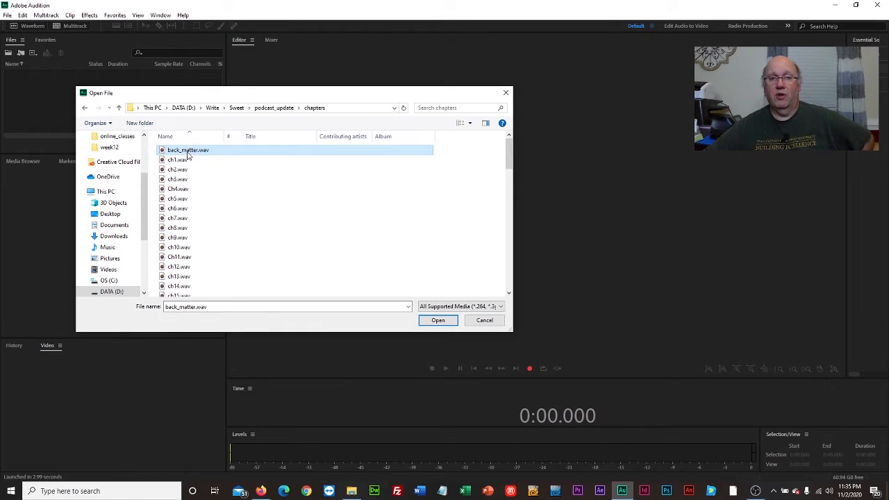
click(440, 321)
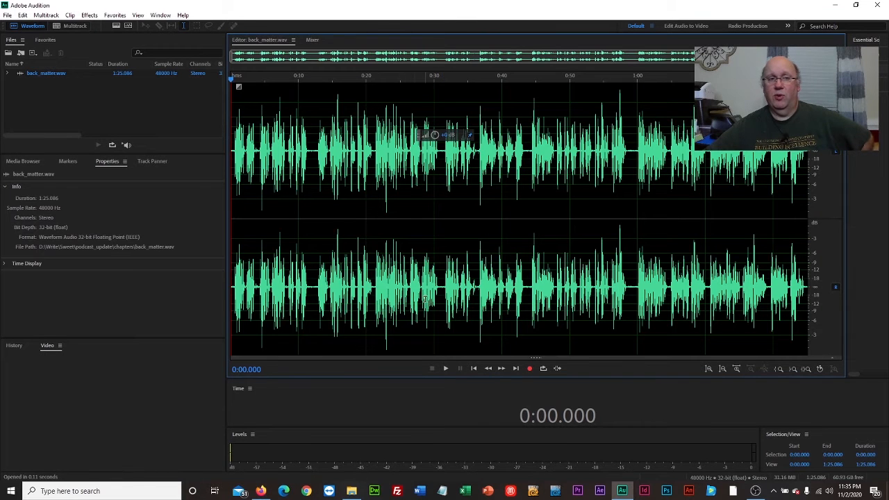
- Play back_matter.wav from the beginning
click(307, 77)
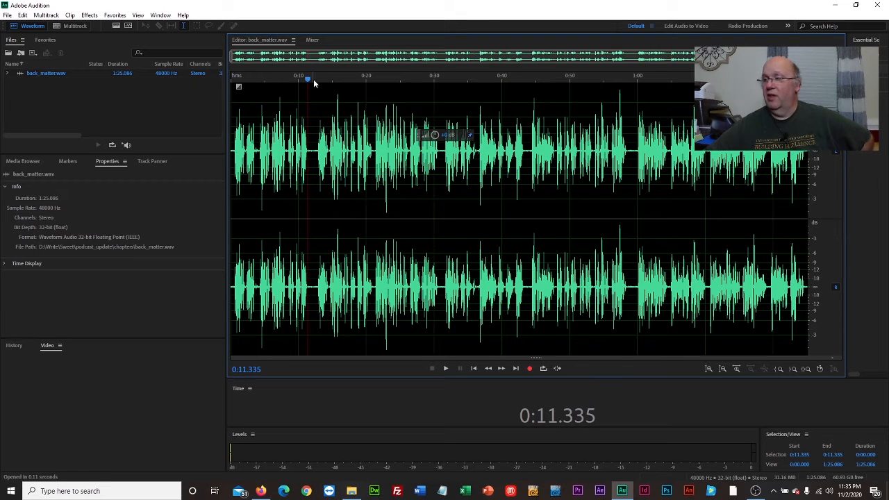
drag(306, 81, 230, 86)
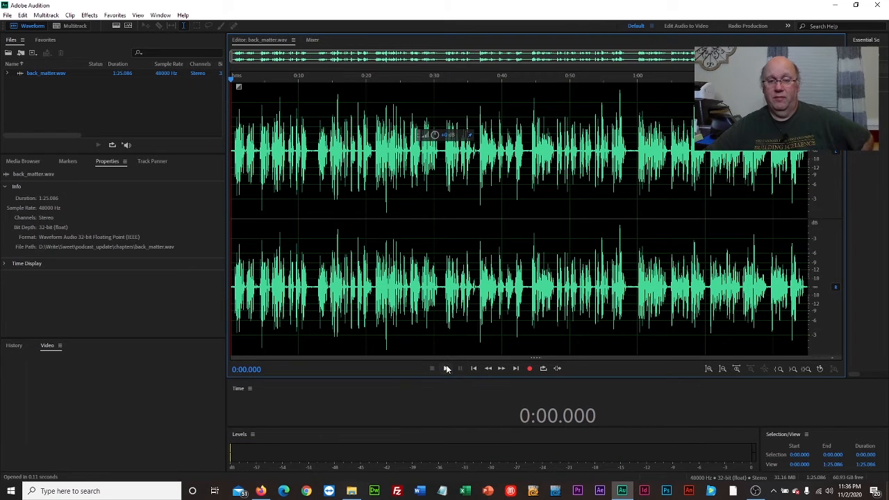
click(447, 369)
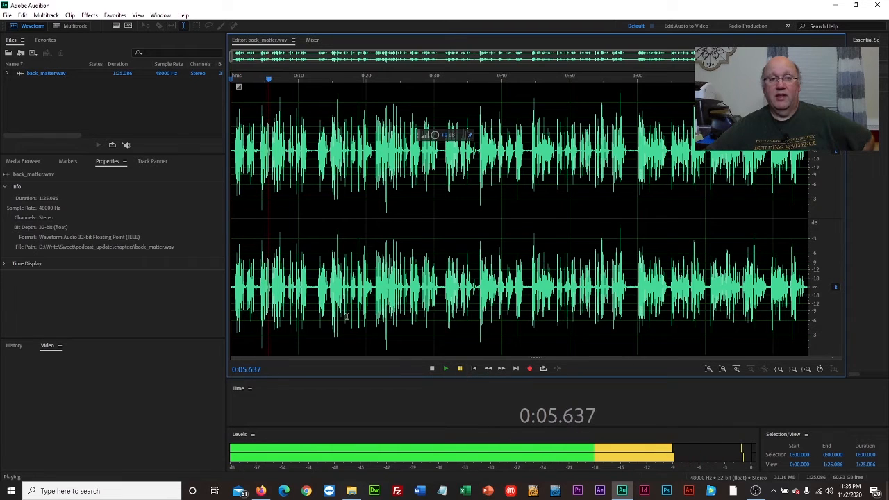
- Delete the opening 4 seconds of the recording and return the playhead to the start
drag(257, 161, 226, 161)
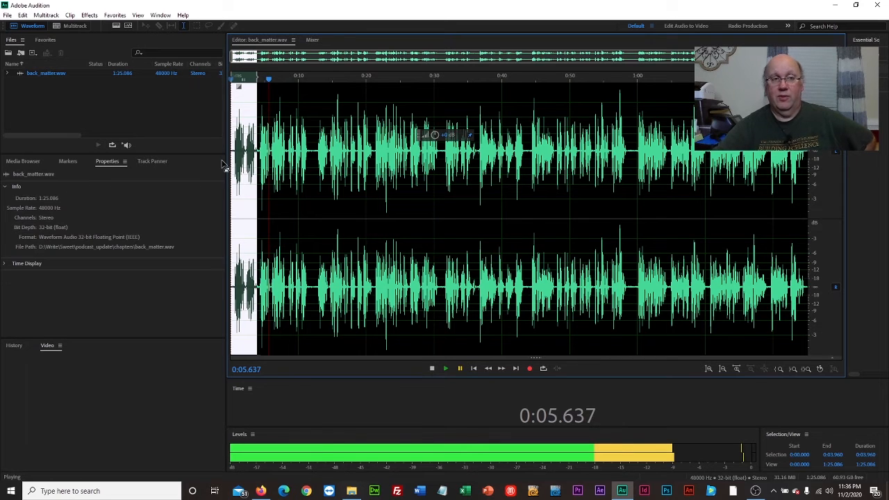
key(Delete)
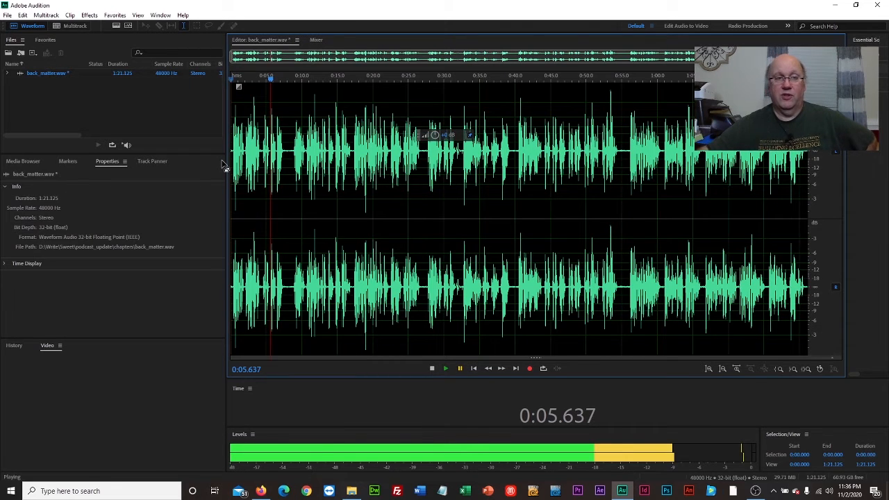
click(238, 84)
key(space)
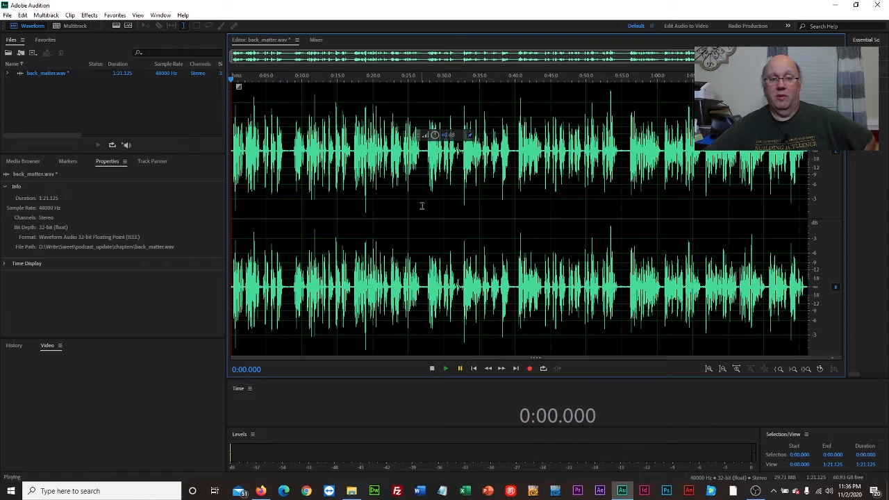
- Play and pause the audio, then delete everything from about 7.7 seconds to the end of the clip
click(448, 370)
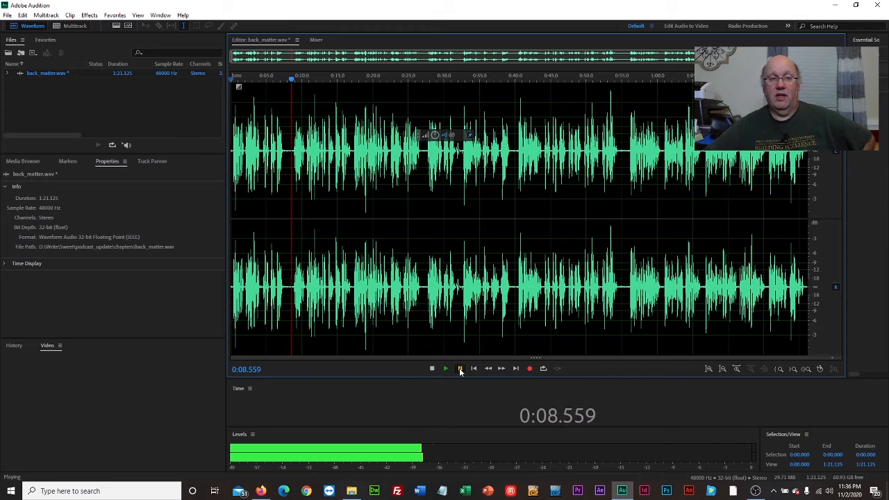
click(459, 368)
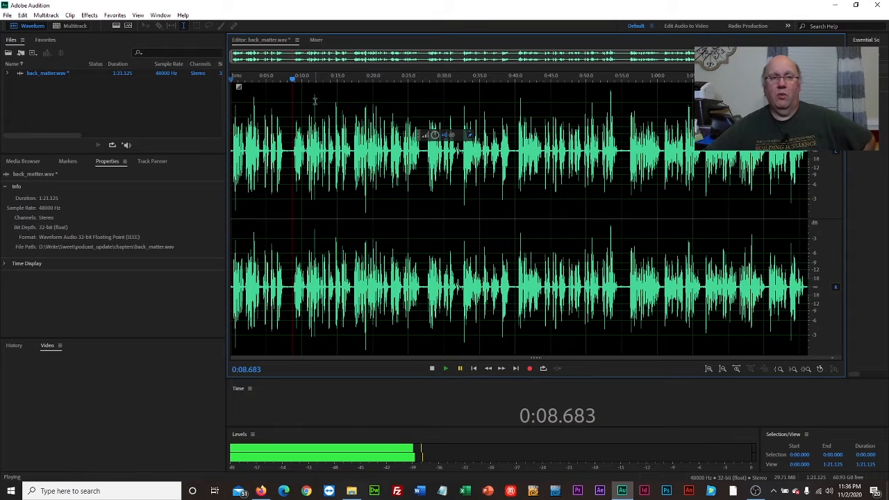
drag(293, 81, 288, 81)
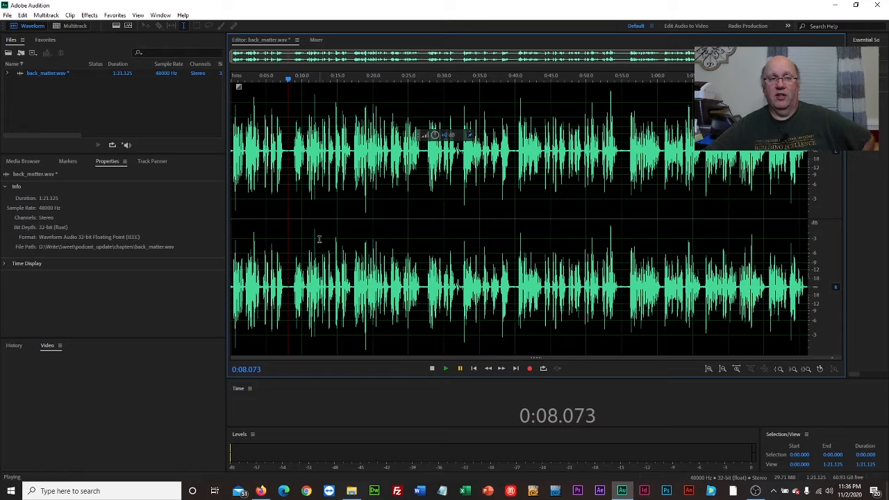
drag(284, 218, 847, 226)
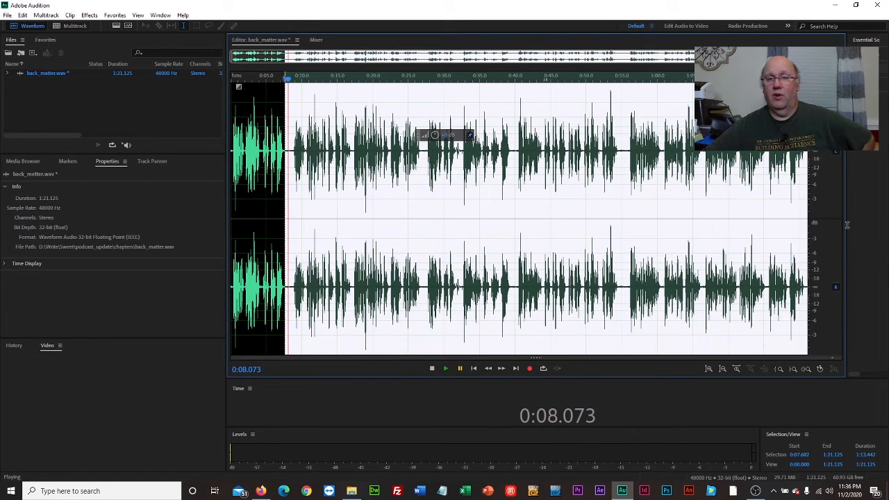
key(Delete)
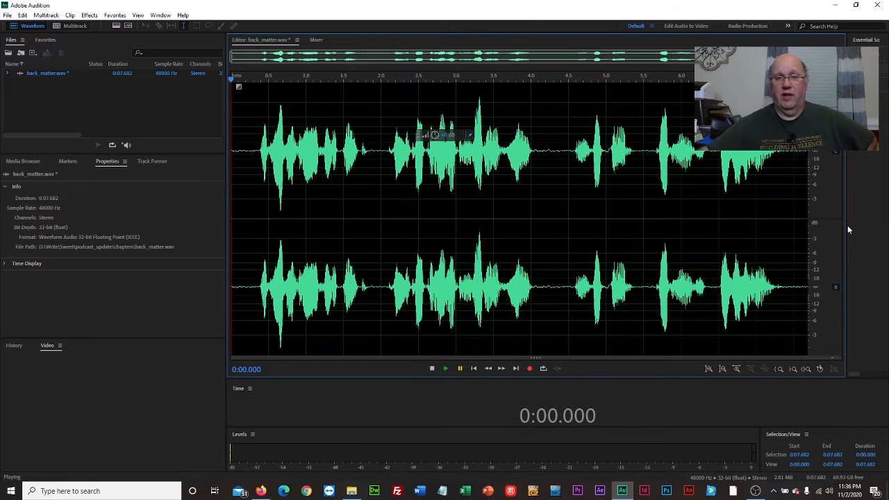
- Delete the short pause between about 4.2 and 4.5 seconds
click(460, 368)
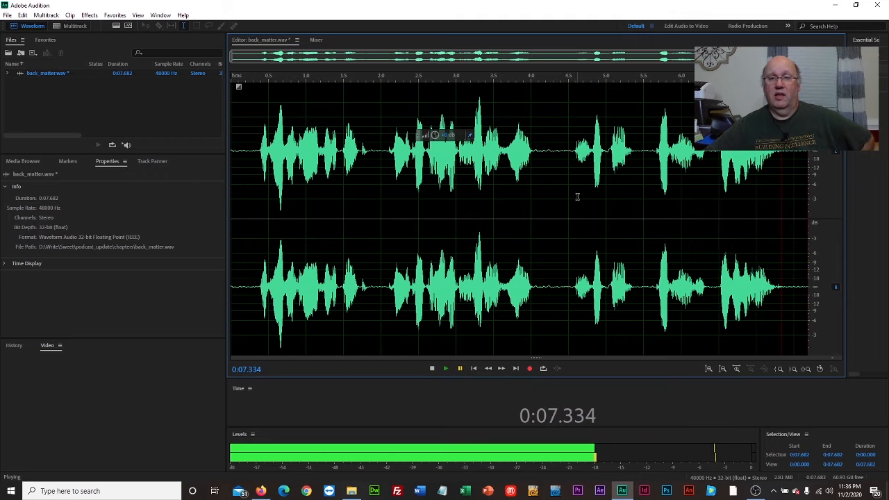
drag(547, 205, 568, 212)
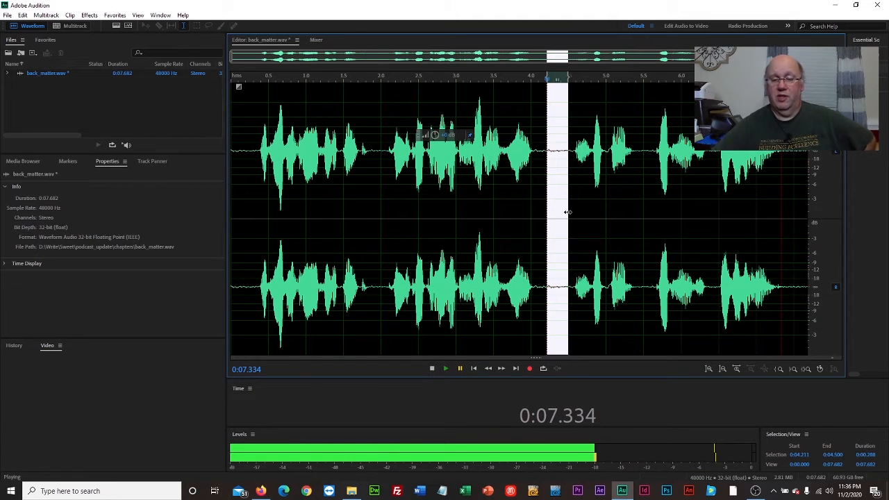
key(Delete)
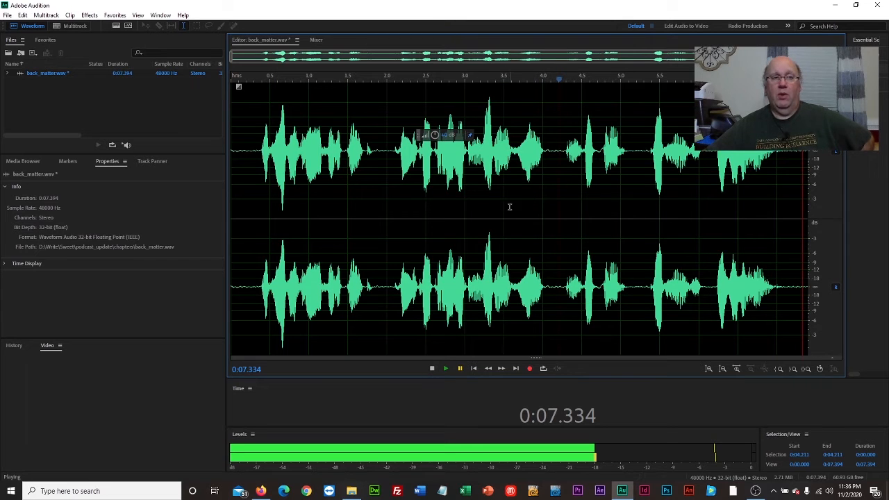
- Open creepyegypt.mp3 from the podcast_update folder
click(7, 14)
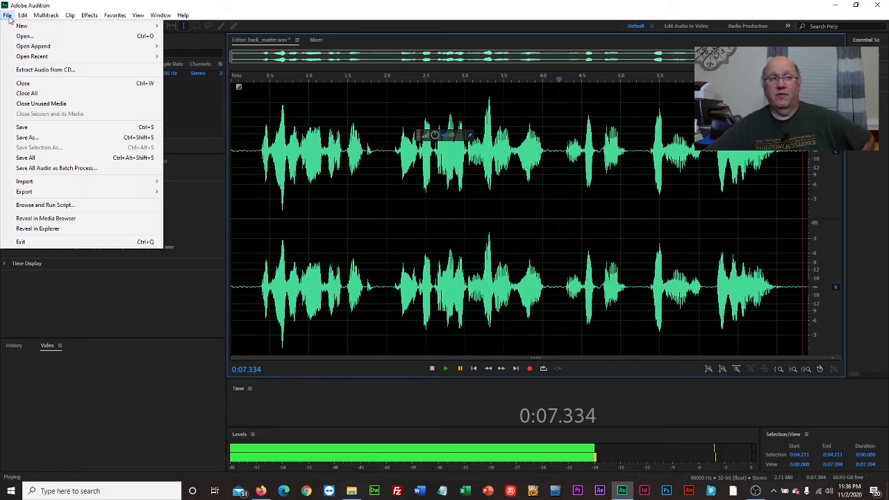
click(21, 34)
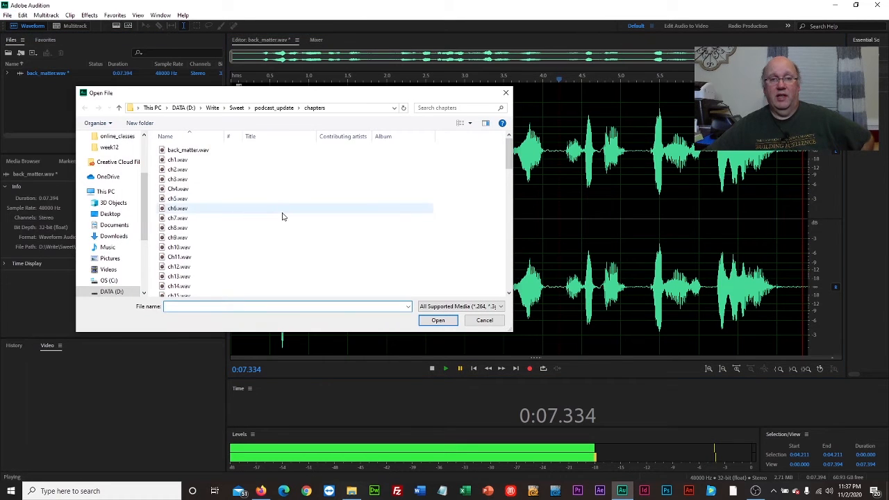
scroll(284, 219, down, 20)
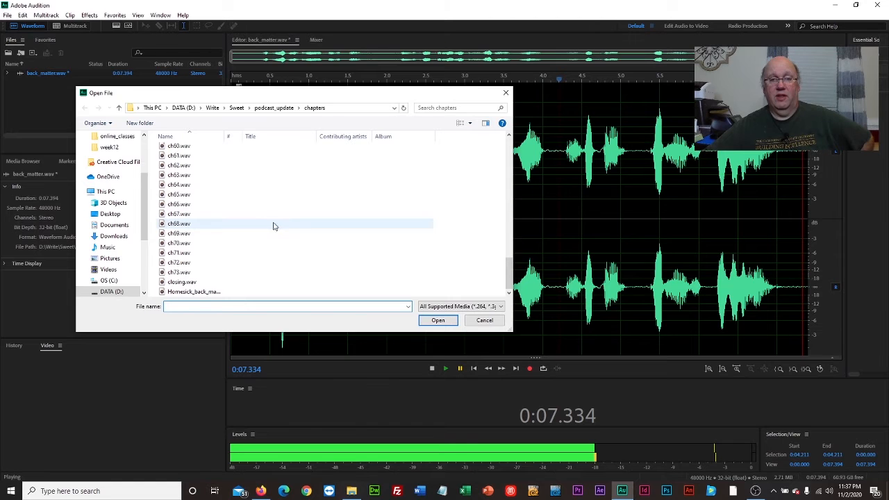
click(278, 109)
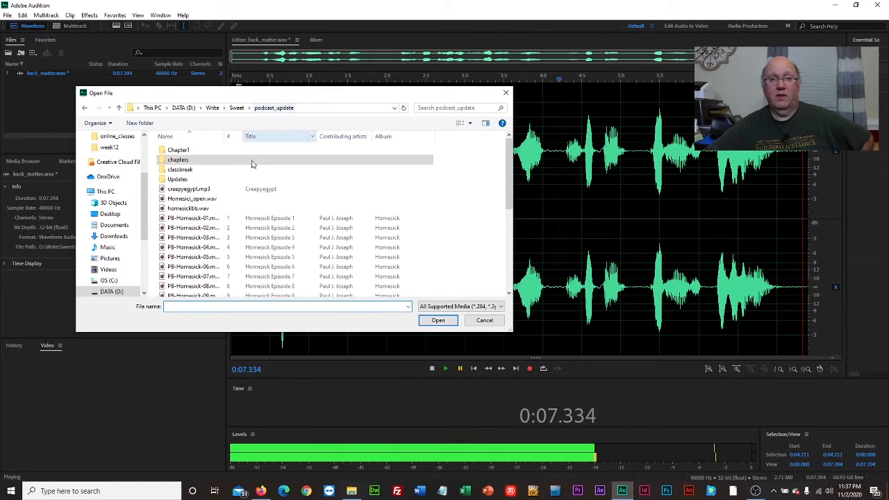
click(196, 192)
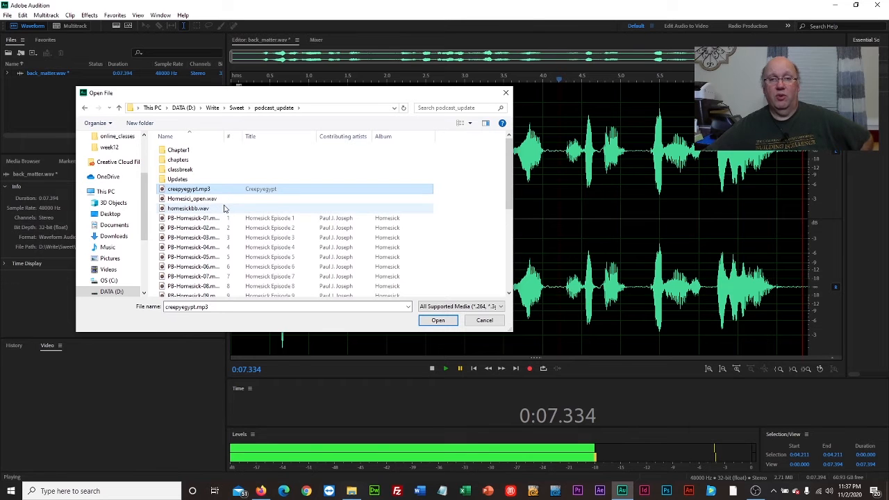
click(438, 320)
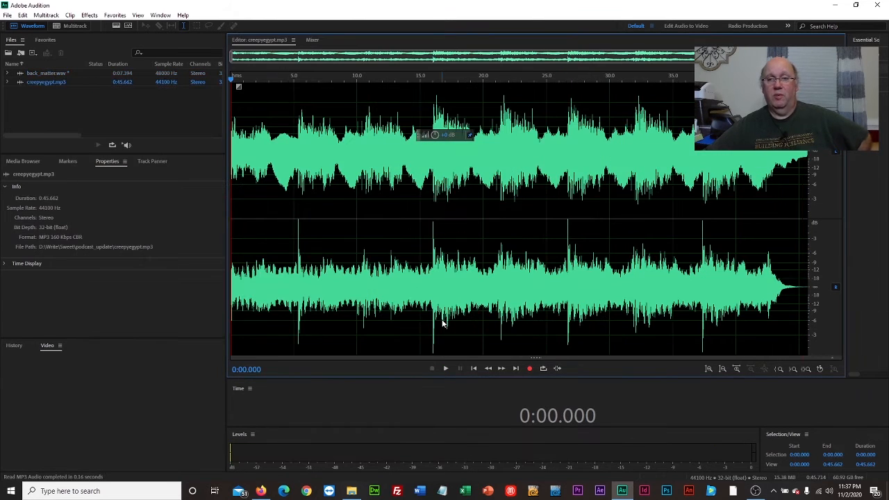
- Play a few seconds of creepyegypt.mp3
click(447, 369)
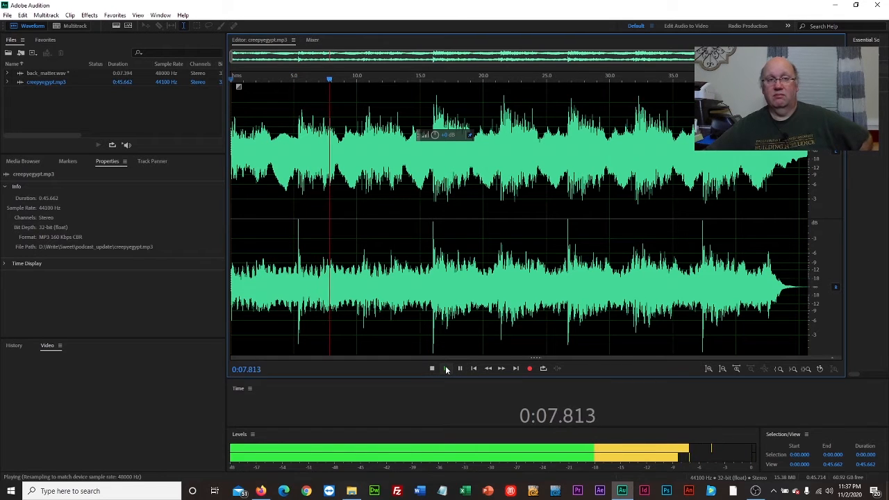
click(461, 369)
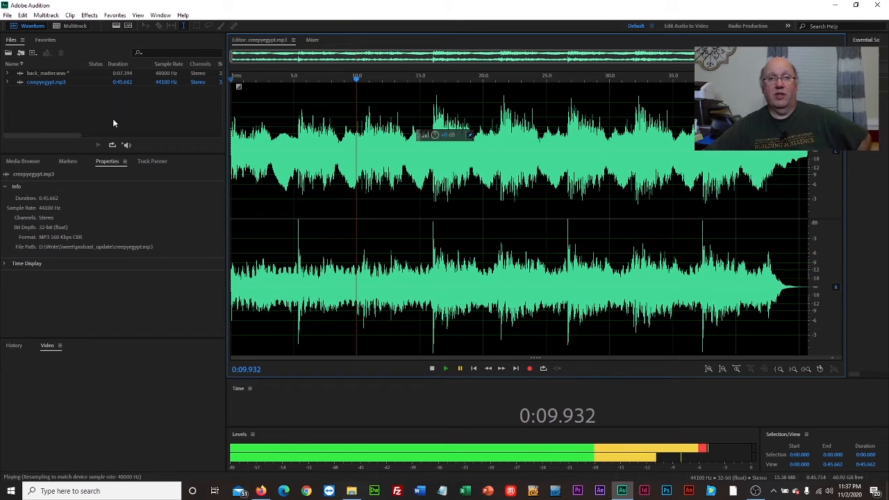
- Create a new multitrack session named Multitrack_demo
click(73, 27)
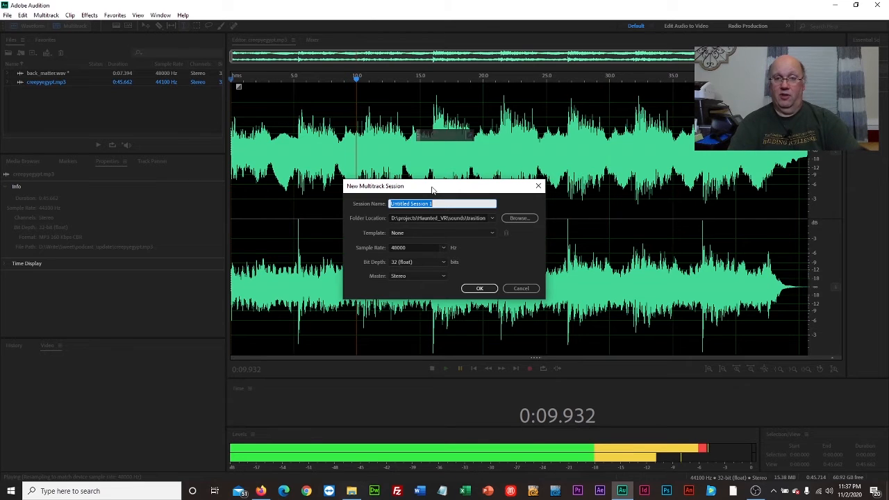
text(Multitrack_demo)
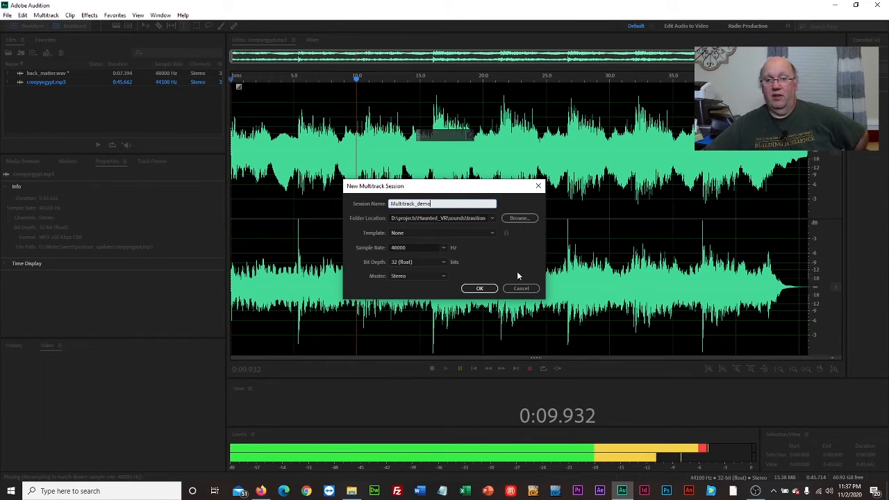
click(480, 288)
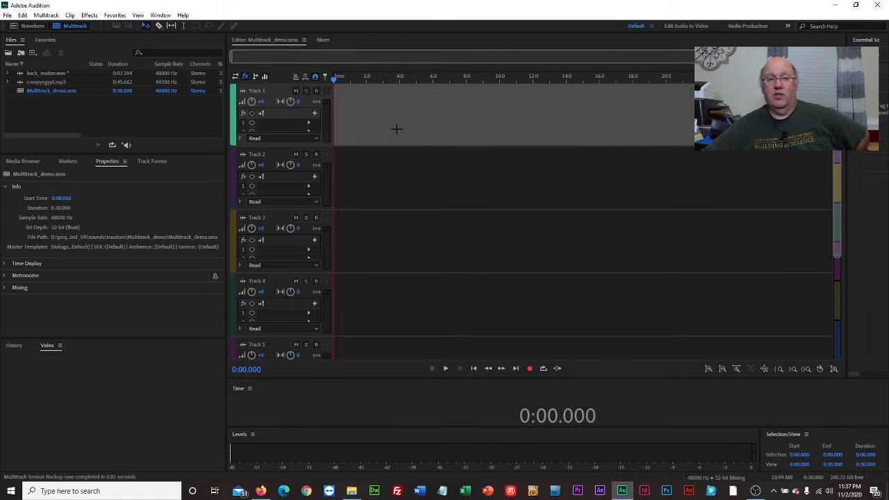
click(406, 179)
click(420, 115)
click(419, 170)
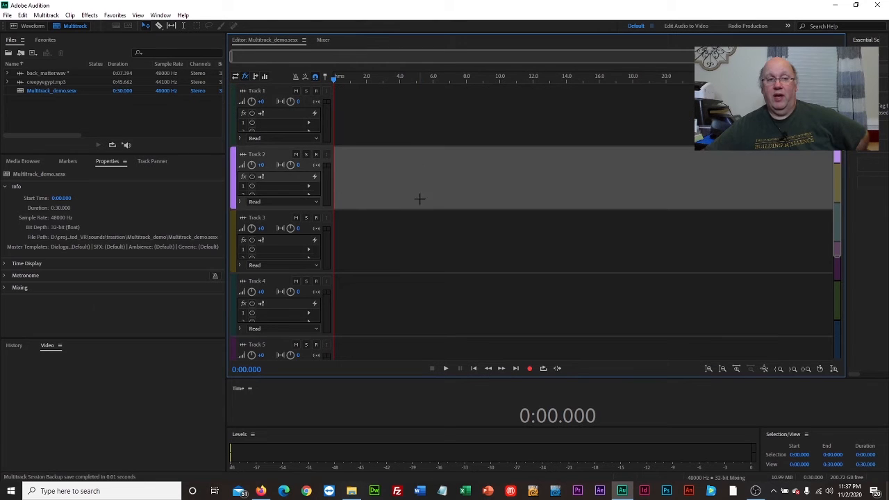
click(421, 234)
click(430, 294)
click(432, 126)
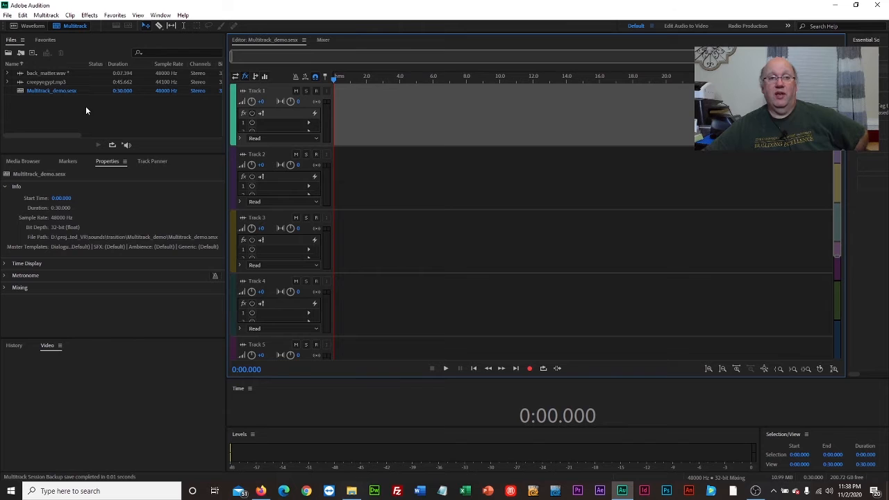
- Place creepyegypt.mp3 on Track 2 at the session start, conforming its sample rate, and play it back
click(26, 83)
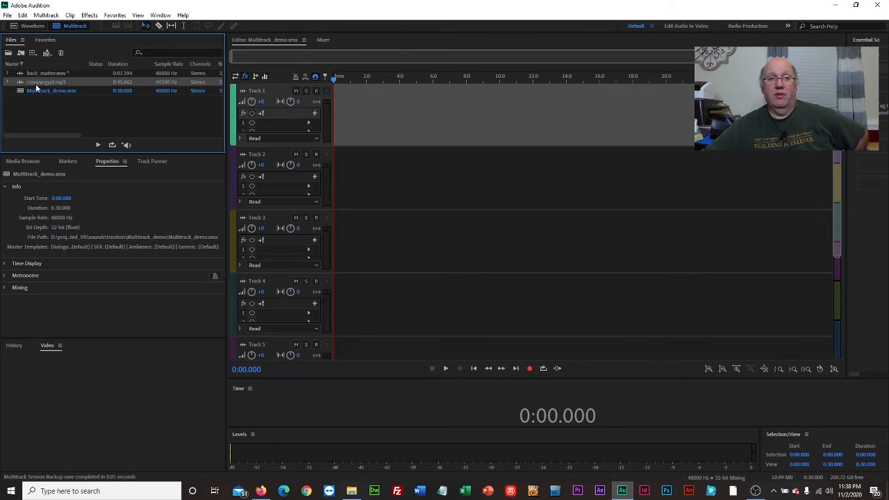
drag(32, 82, 354, 176)
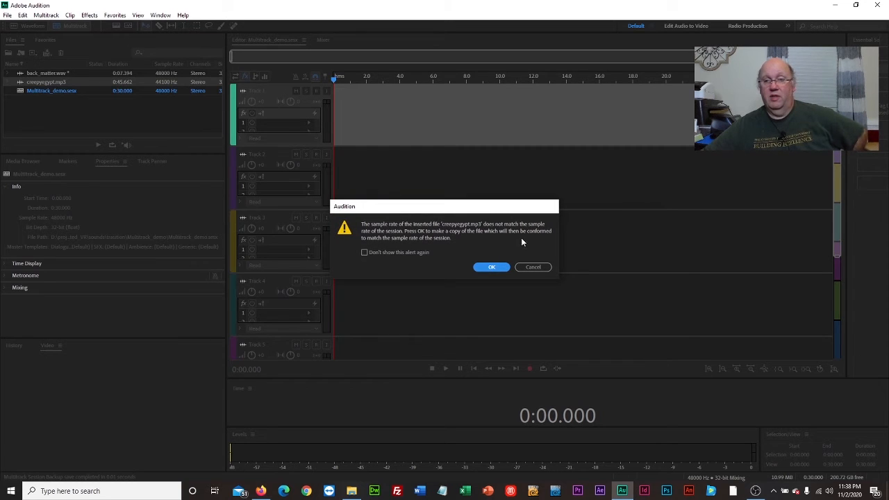
click(490, 267)
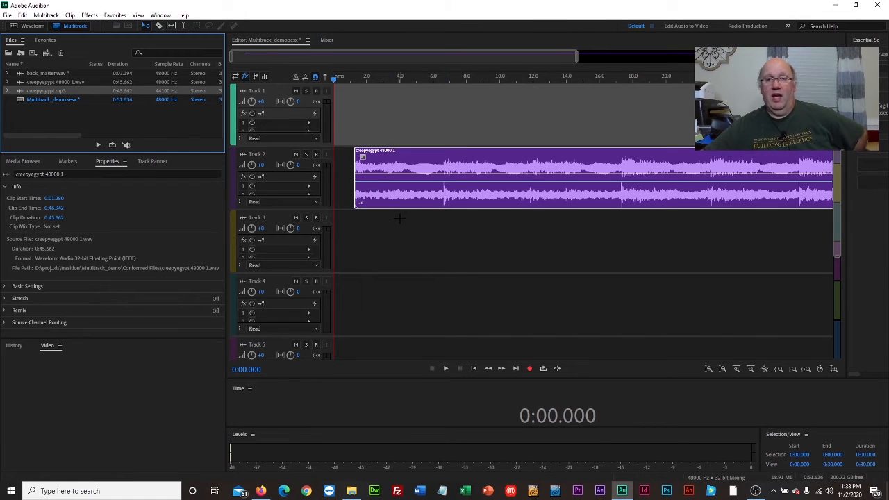
drag(488, 168, 467, 166)
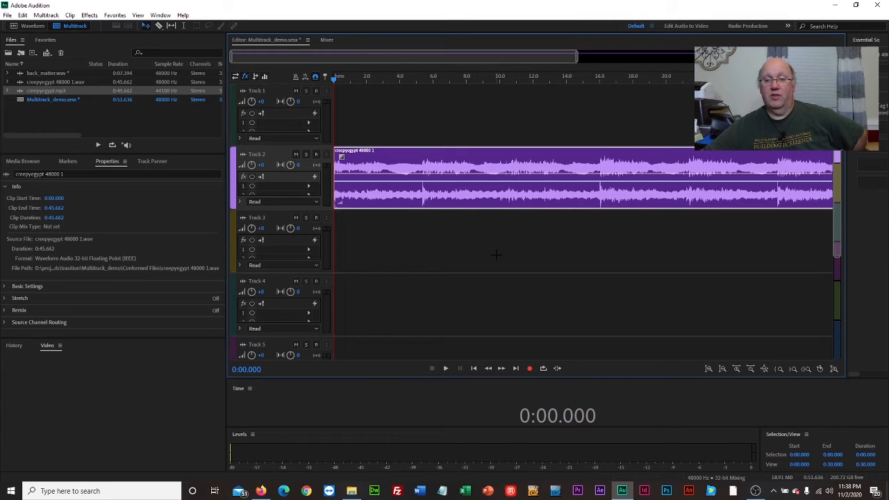
click(446, 369)
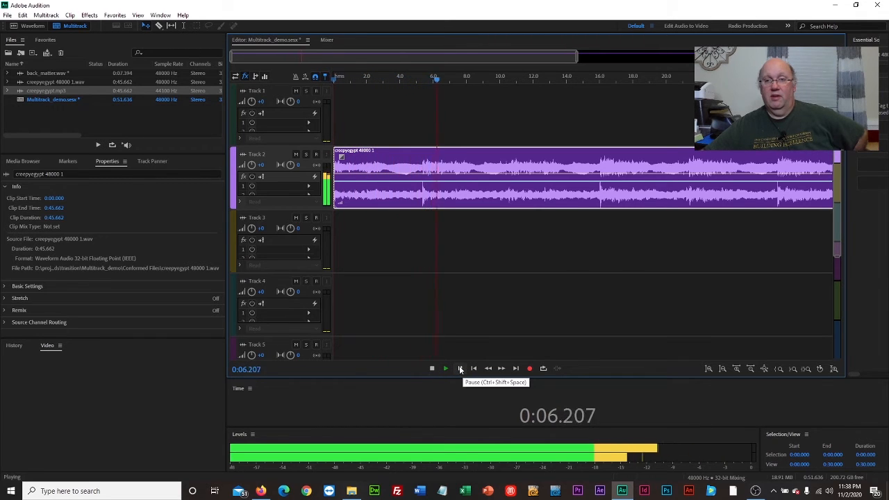
- Split the creepyegypt clip at about 3.3 s with the Razor tool and delete the first segment
click(459, 369)
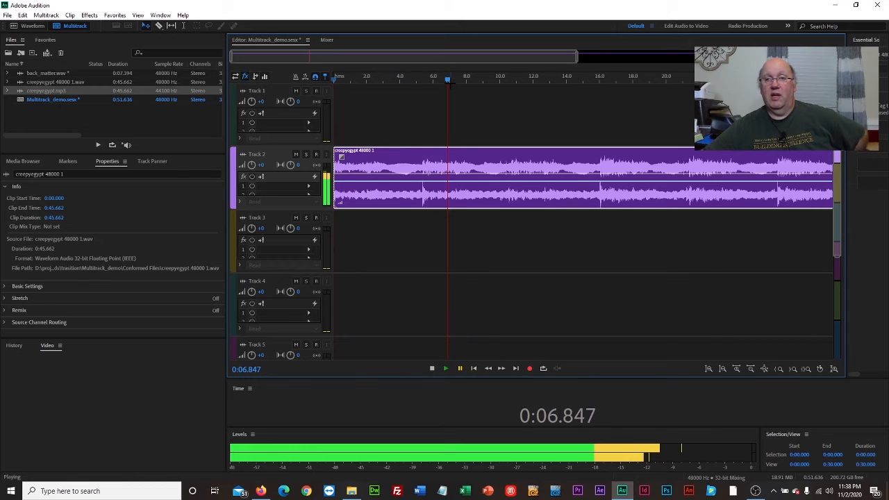
drag(446, 81, 420, 81)
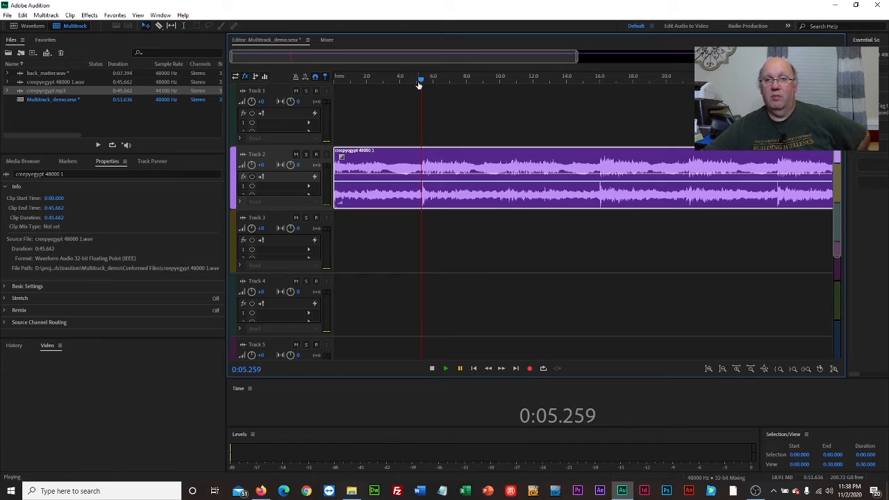
drag(421, 81, 389, 87)
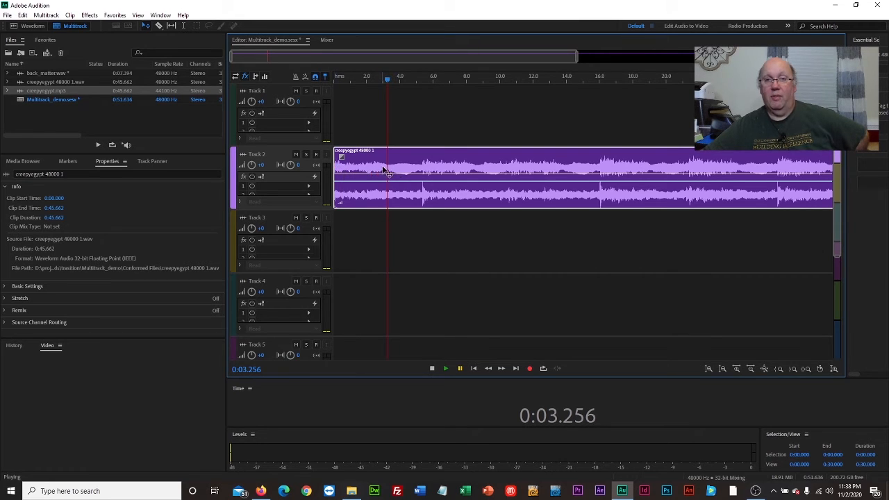
click(159, 26)
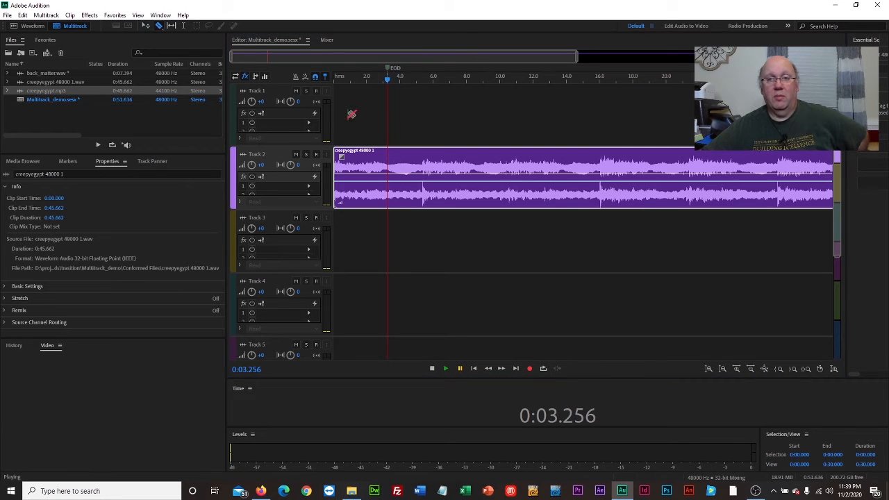
click(387, 166)
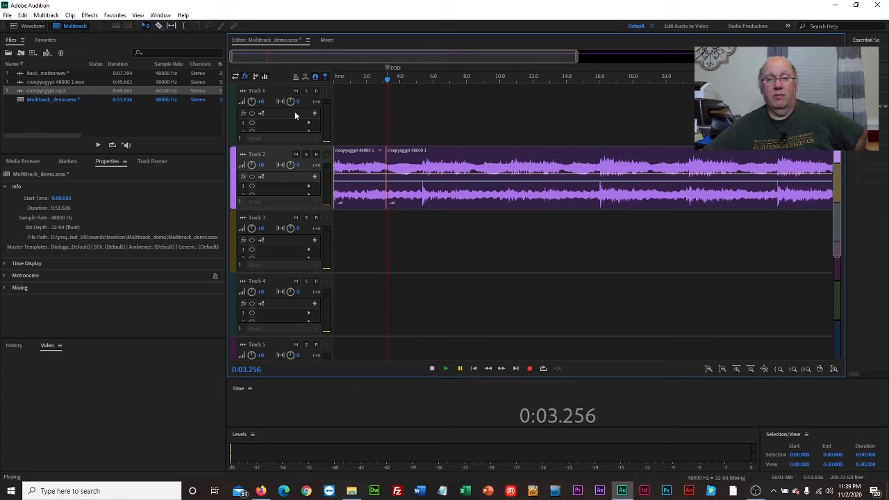
click(359, 172)
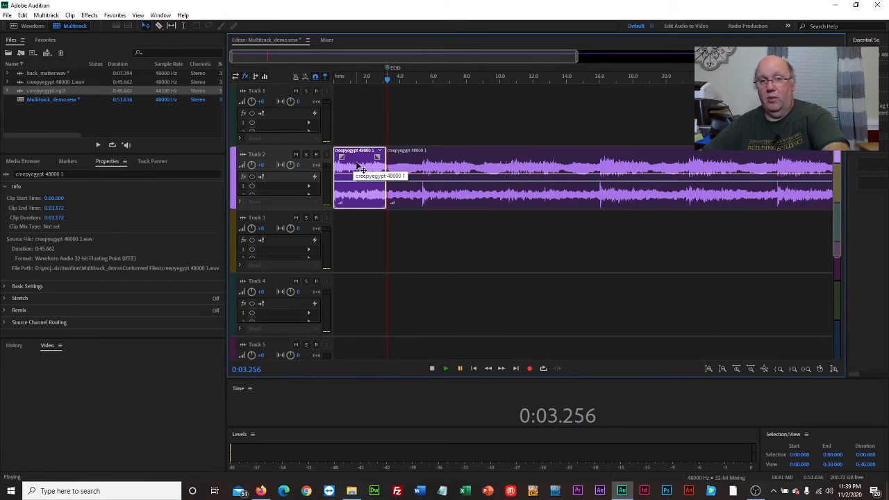
key(Delete)
- Move the remaining clip to the session start and pull its volume envelope start down to silence for a fade-in
drag(430, 165, 366, 180)
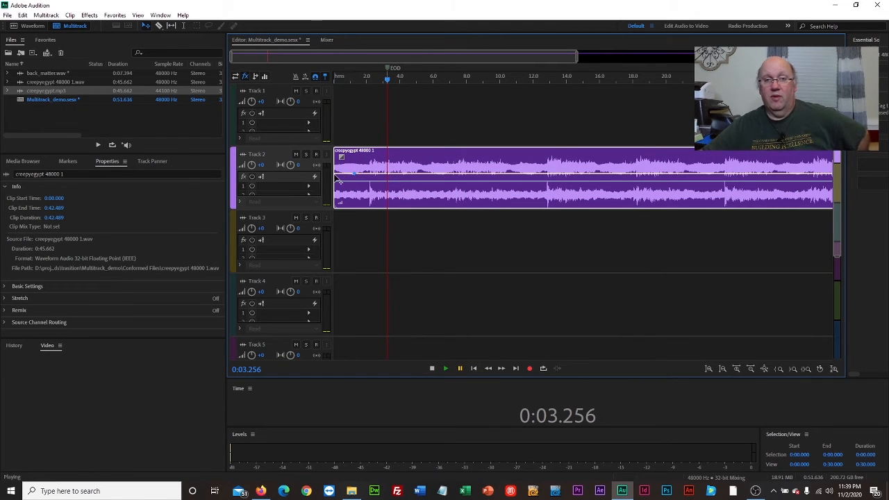
drag(337, 179, 336, 217)
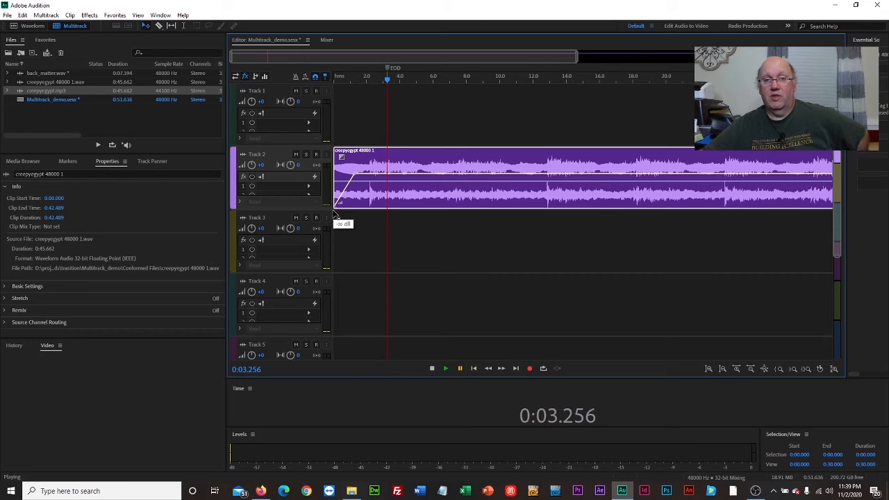
- Play the edited clip from the session start
drag(389, 80, 322, 84)
click(446, 370)
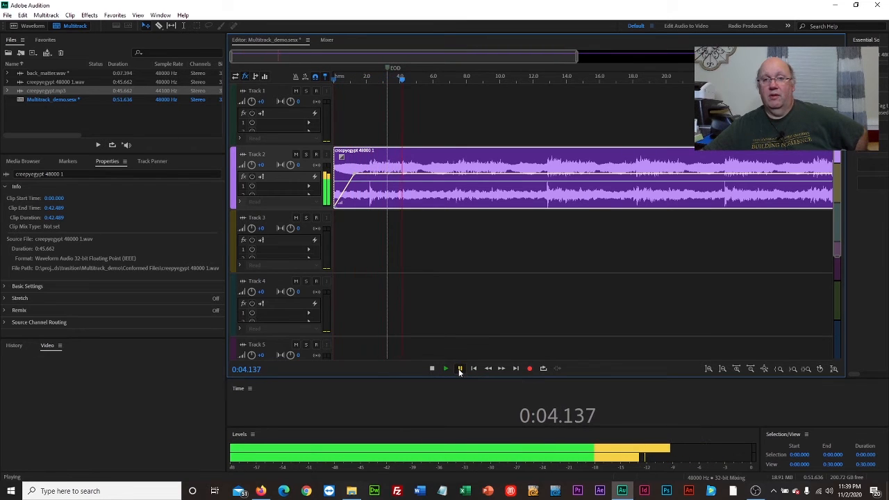
click(459, 369)
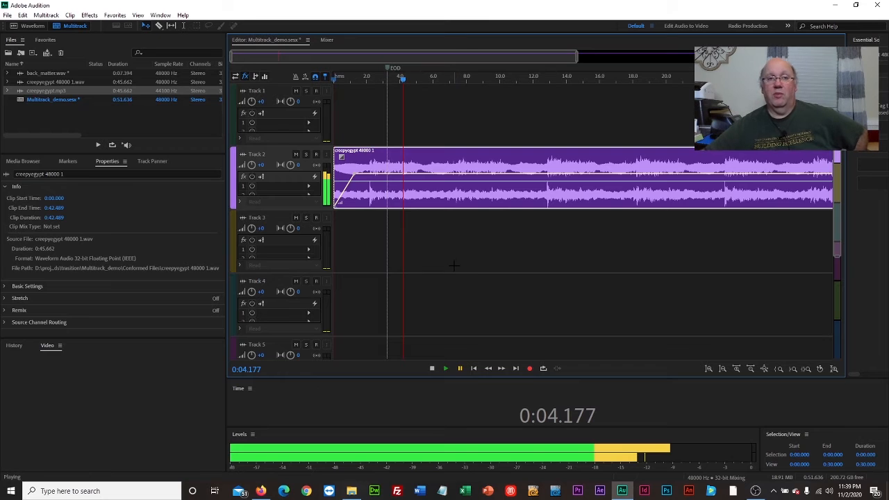
- Place back_matter.wav on Track 1 starting at about 2.5 s and play the session from the start
click(50, 72)
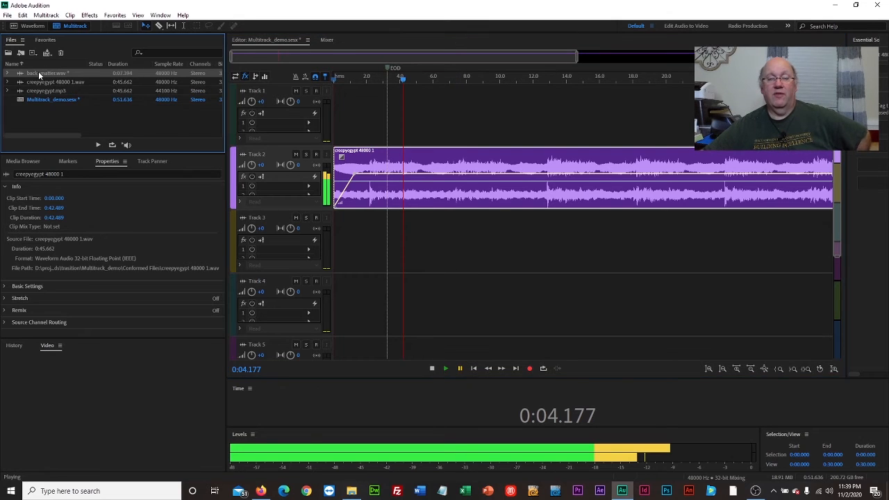
drag(39, 74, 377, 136)
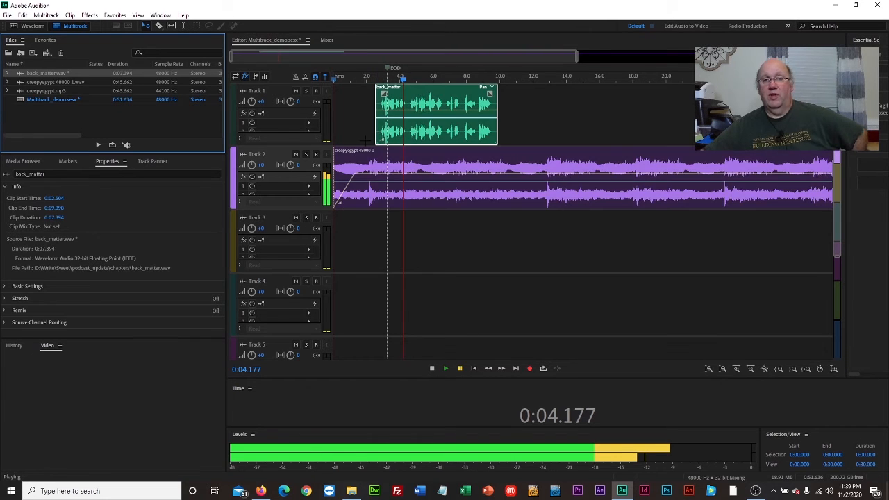
drag(404, 81, 327, 85)
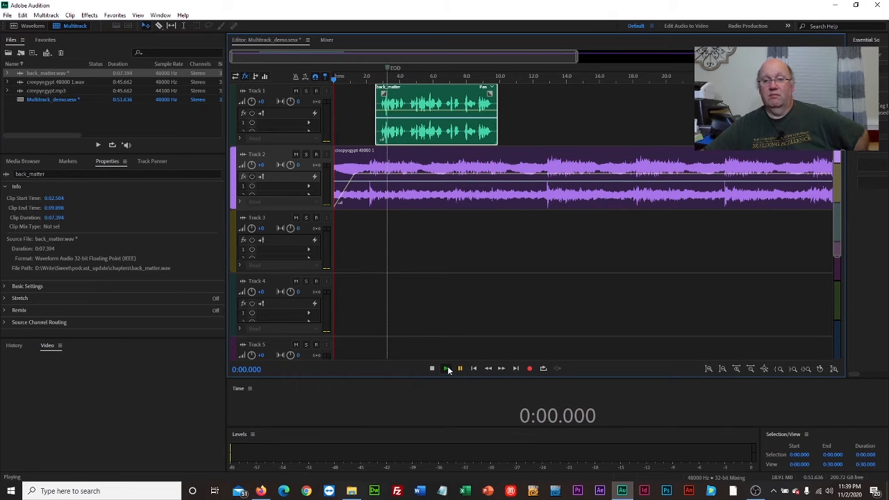
click(447, 368)
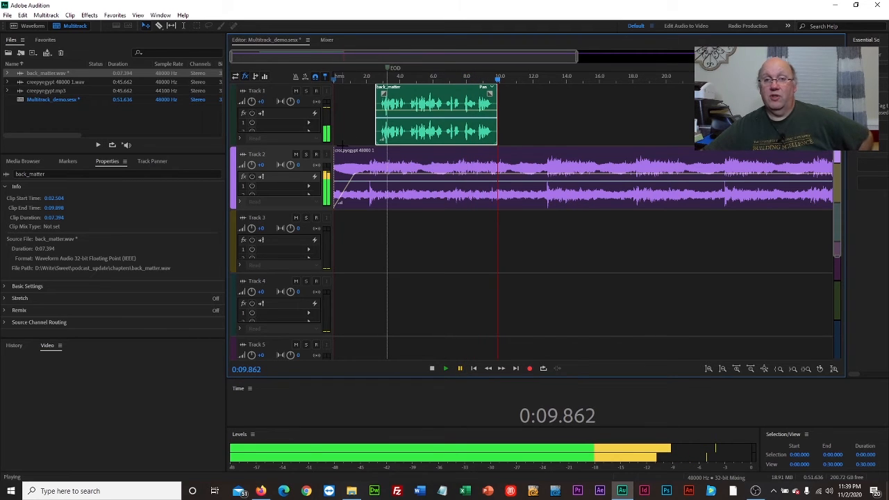
- Add volume keyframes on the creepyegypt clip to duck it down from about 3.5 s under the back_matter voice
click(374, 178)
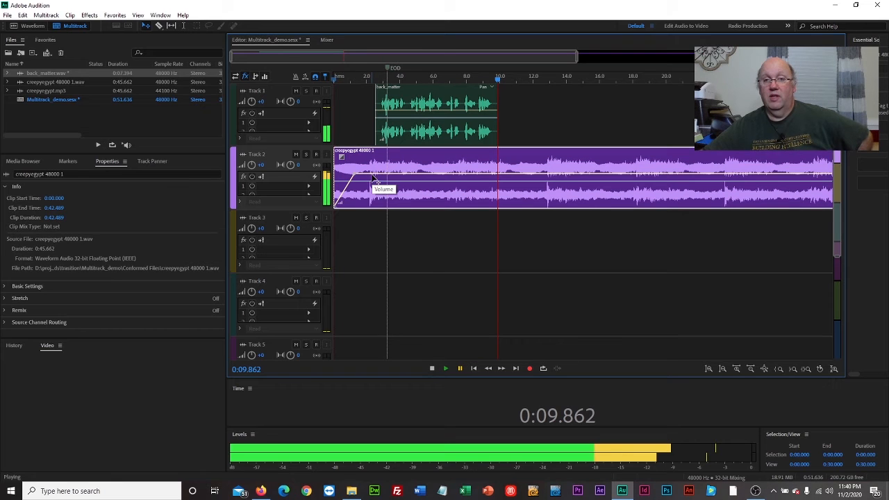
click(373, 174)
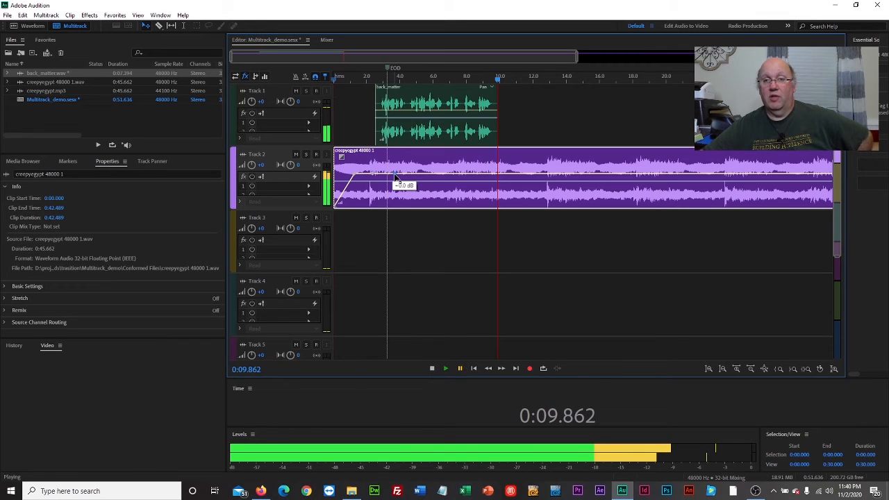
drag(395, 184, 392, 193)
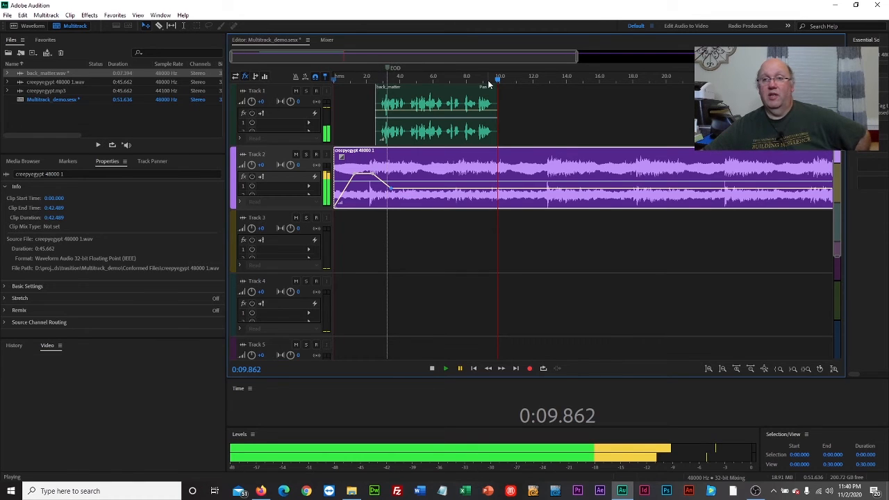
- Play the session from the start, raising the system speaker volume to 98, and pause playback
drag(498, 82, 320, 94)
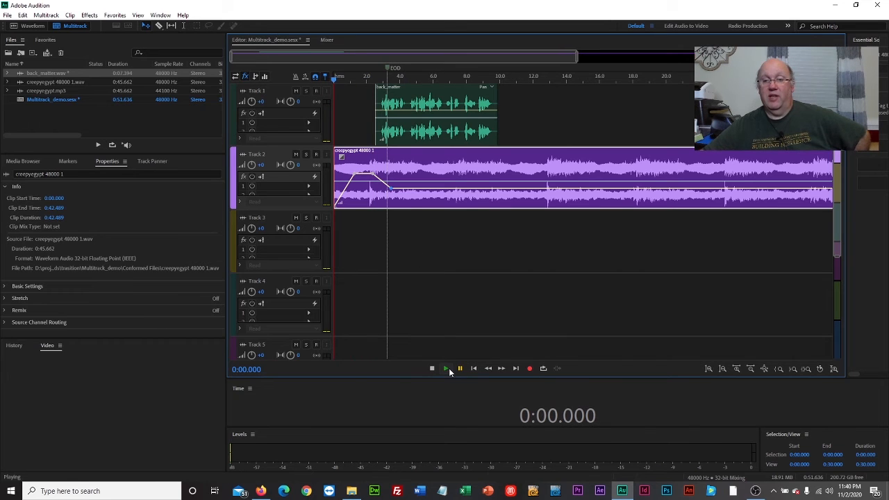
click(446, 368)
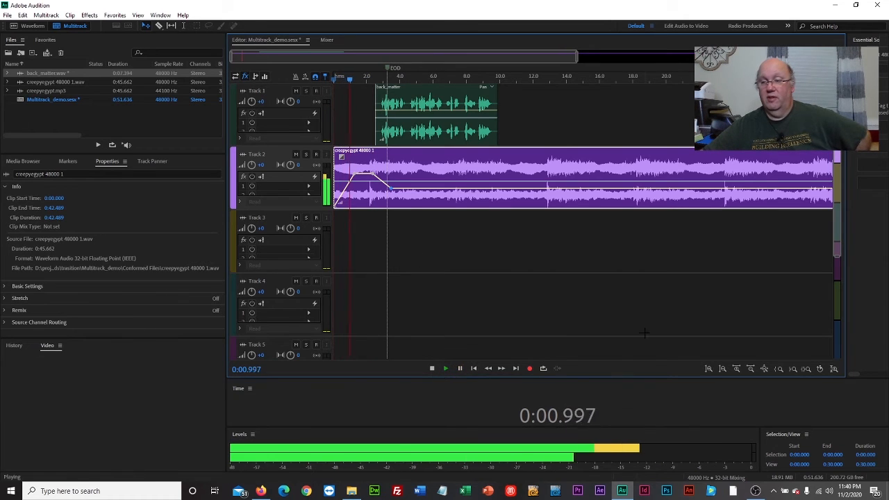
click(829, 491)
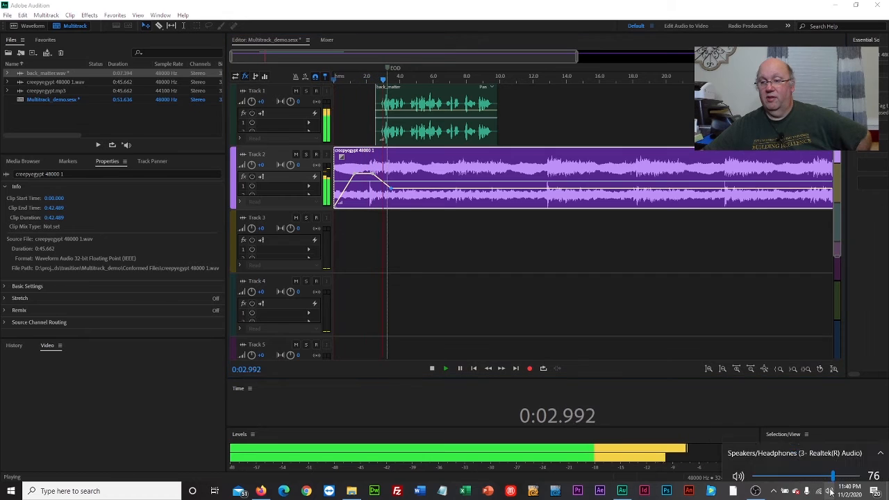
drag(833, 469, 856, 470)
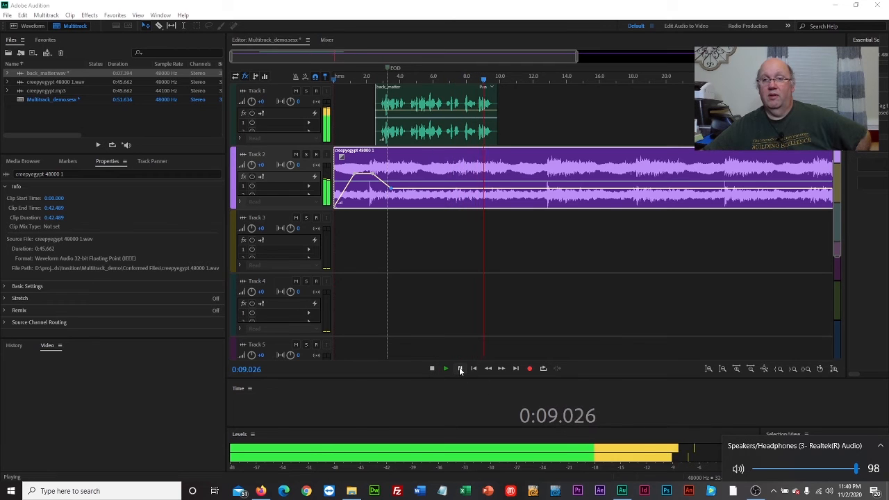
click(460, 368)
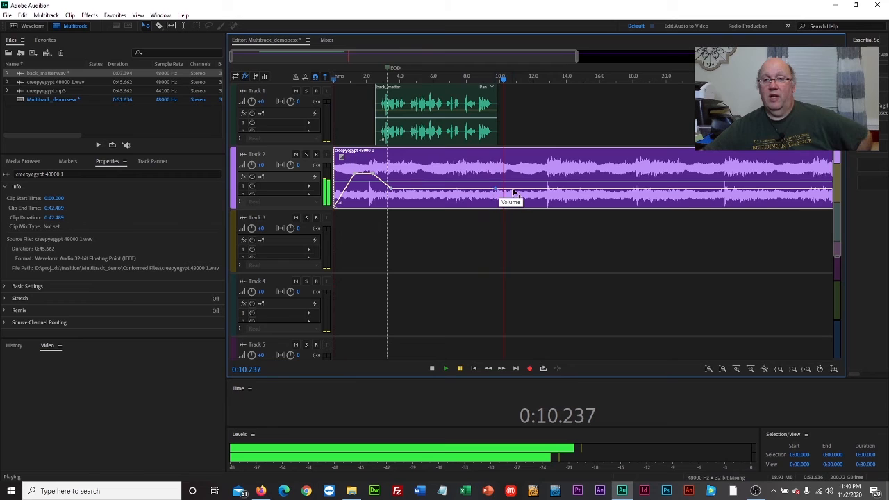
- Add a keyframe near 10 s and raise the clip's volume envelope back up, then play from about 7 s
click(514, 189)
drag(514, 190, 517, 176)
drag(503, 80, 442, 79)
click(446, 370)
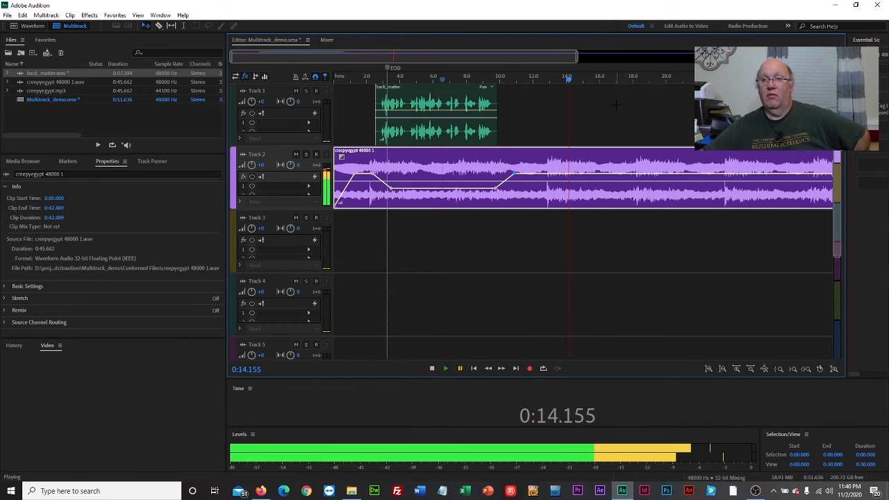
- Fade the clip's volume envelope down to silence at about 14 s
drag(568, 81, 563, 81)
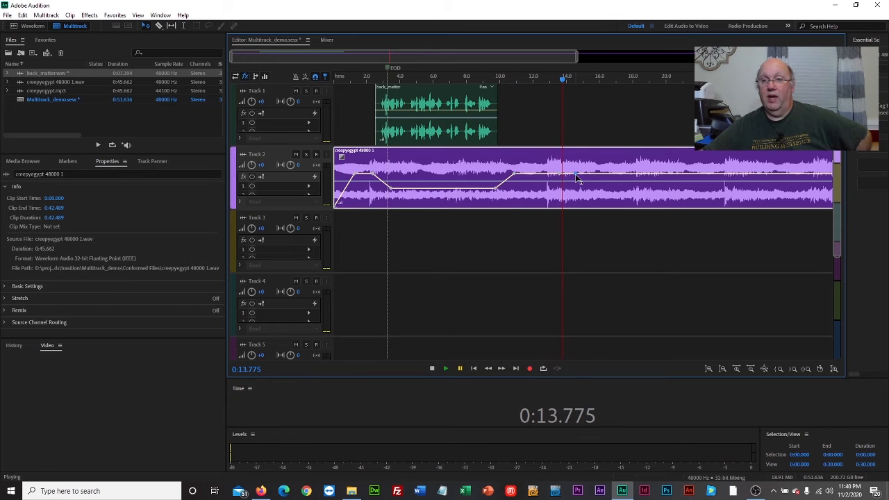
drag(575, 175, 573, 221)
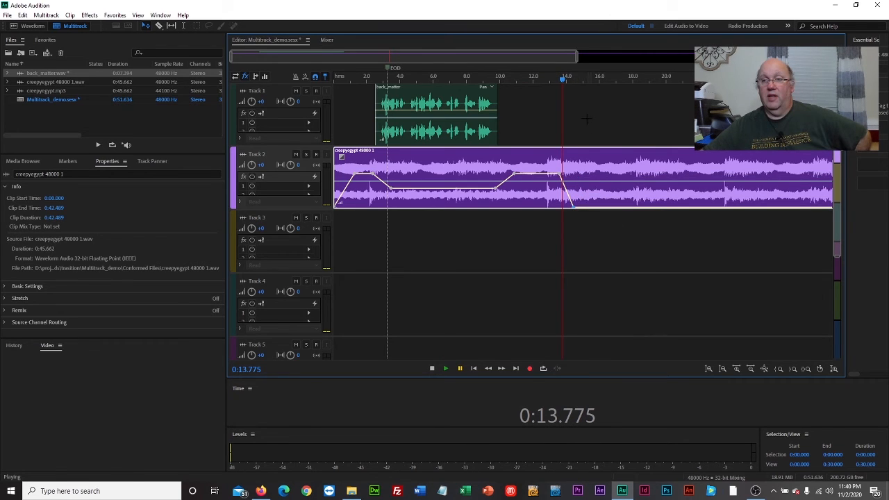
- Split the creepyegypt clip at about 14.9 s with the Razor tool and delete the tail segment
drag(562, 81, 581, 81)
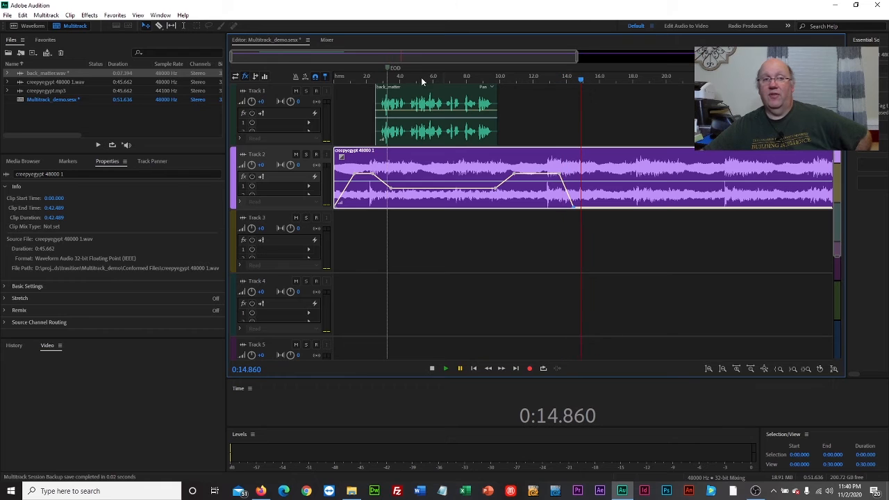
click(159, 26)
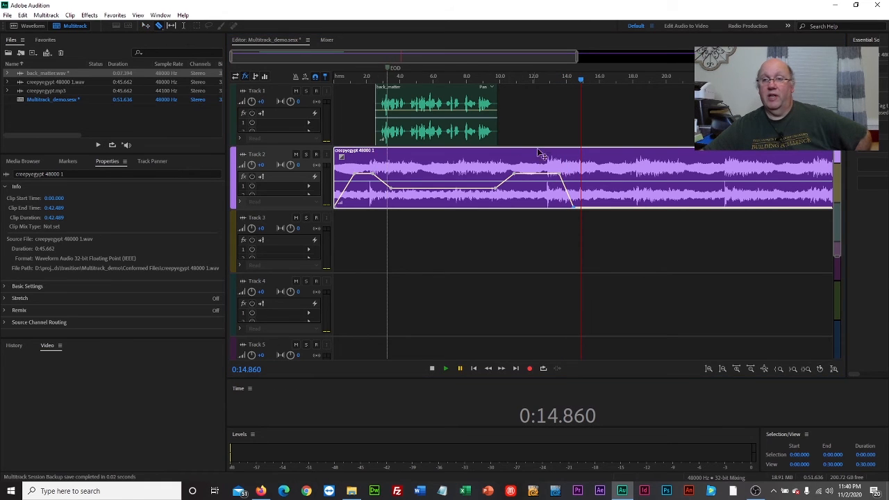
click(584, 166)
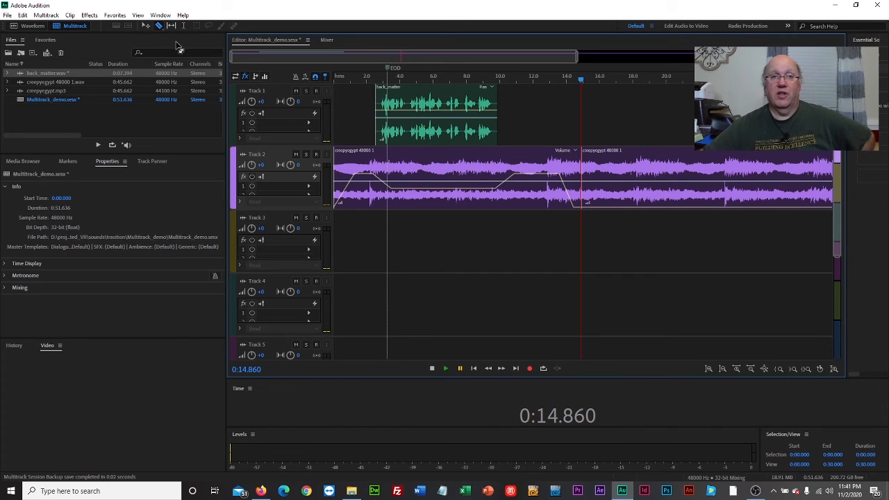
click(146, 26)
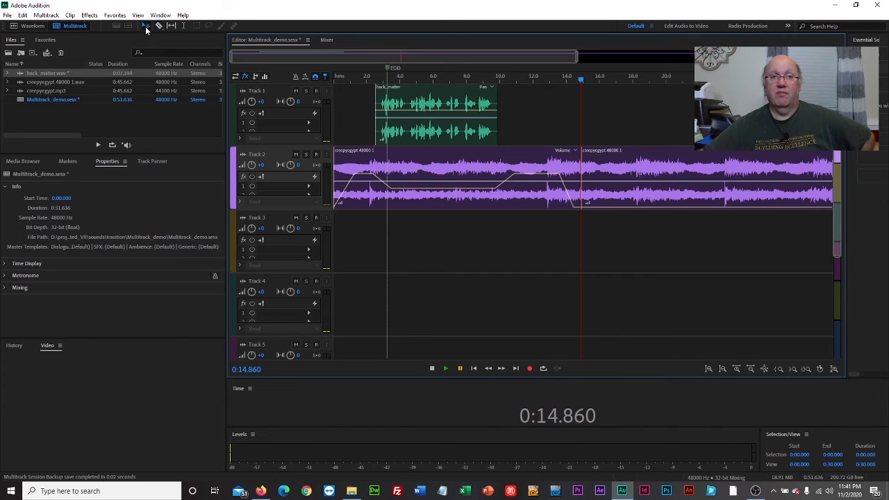
click(643, 169)
key(Delete)
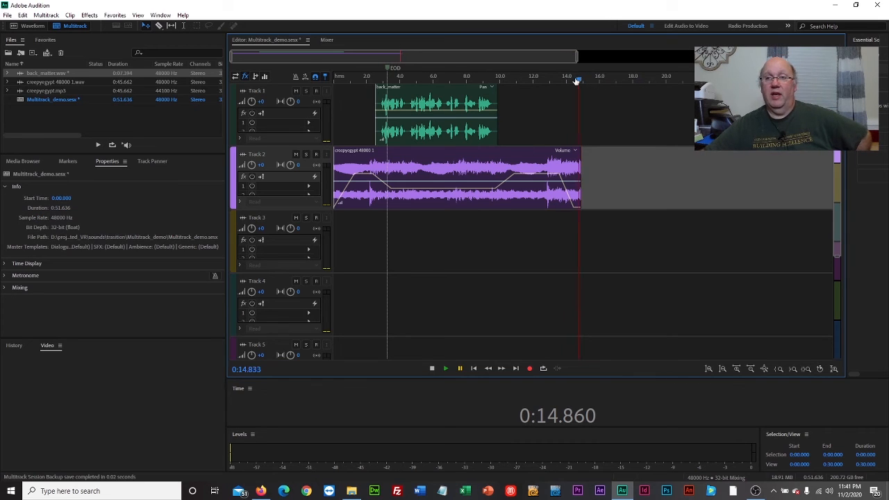
- Return the playhead to the start and begin exporting a multitrack mixdown of the entire session, choosing MP3 Audio as the save type
drag(577, 82, 332, 81)
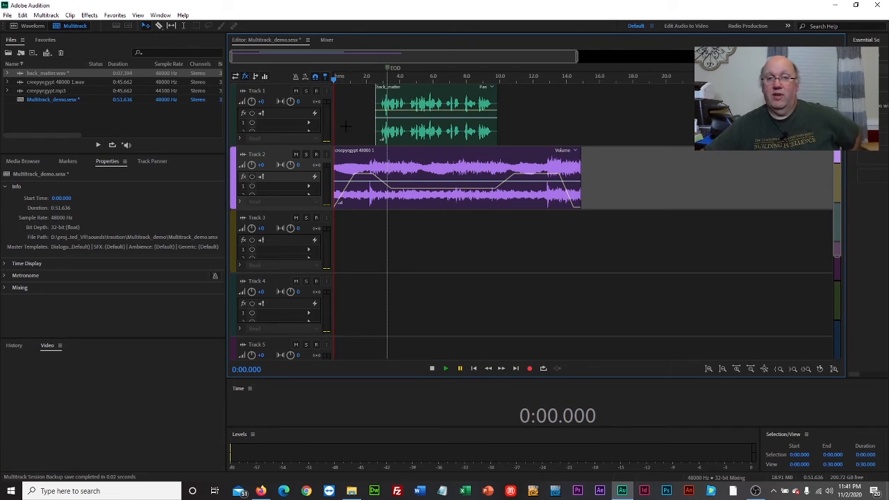
click(7, 15)
mouse_move(49, 193)
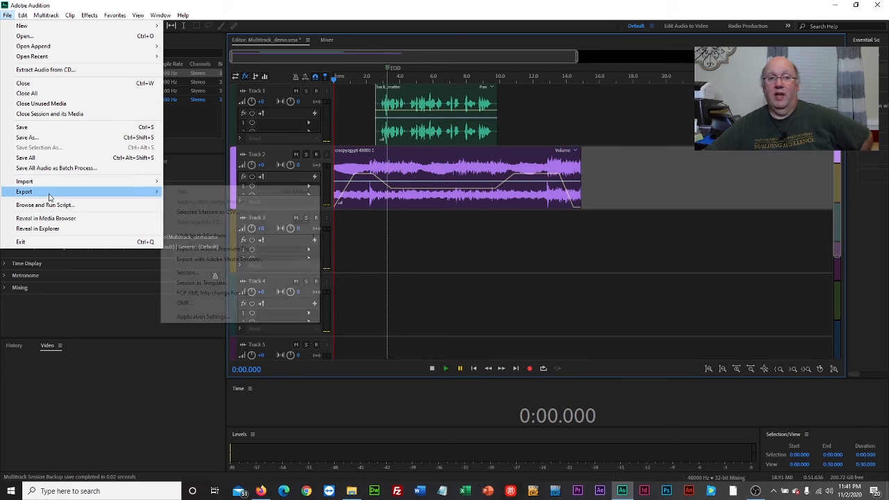
mouse_move(215, 236)
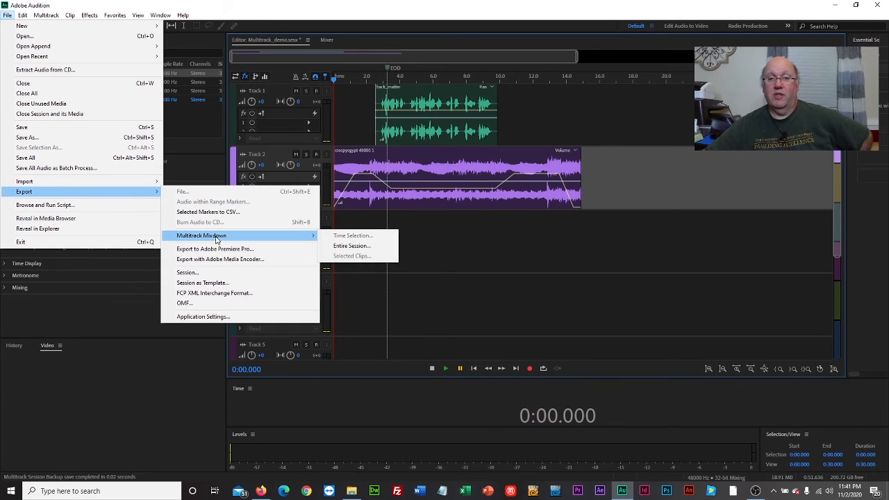
click(357, 246)
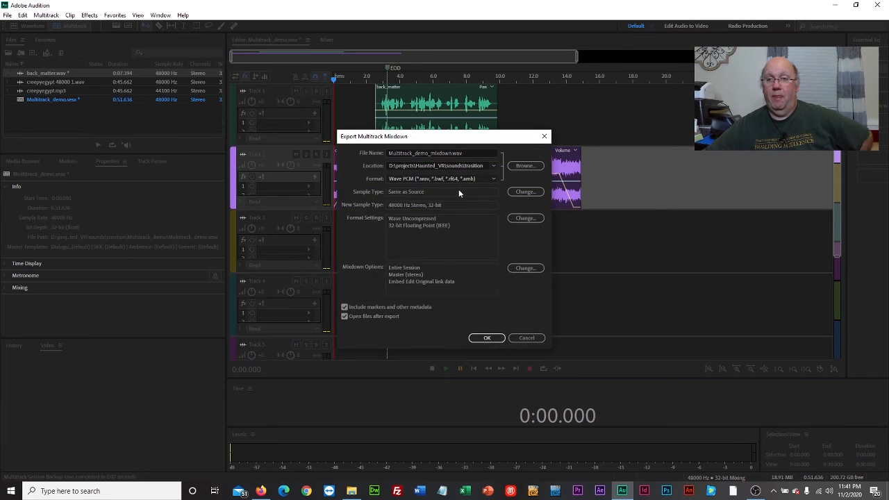
click(522, 166)
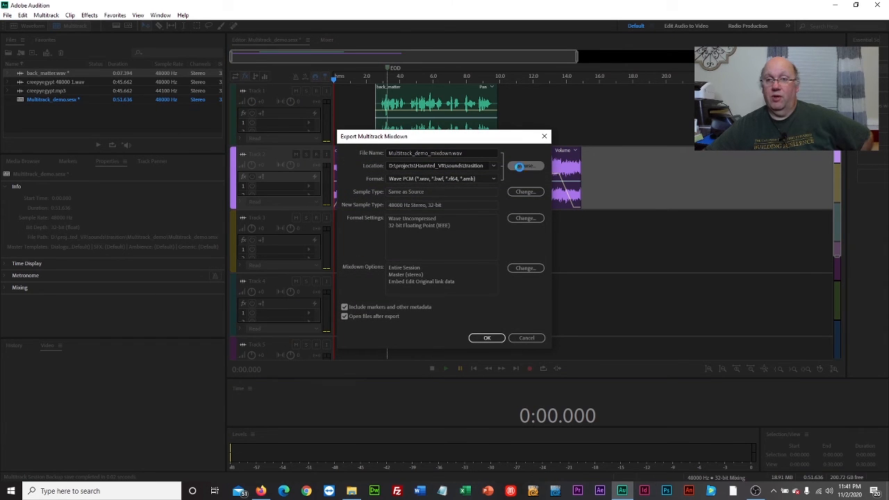
click(330, 299)
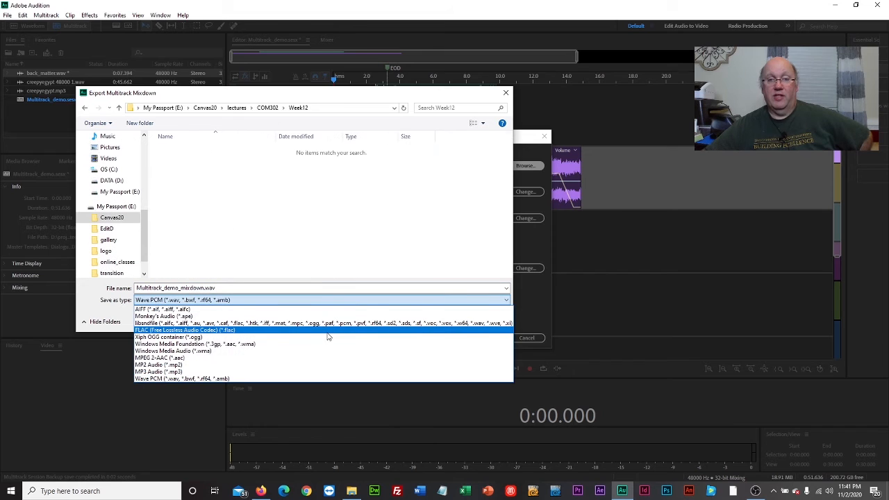
click(318, 372)
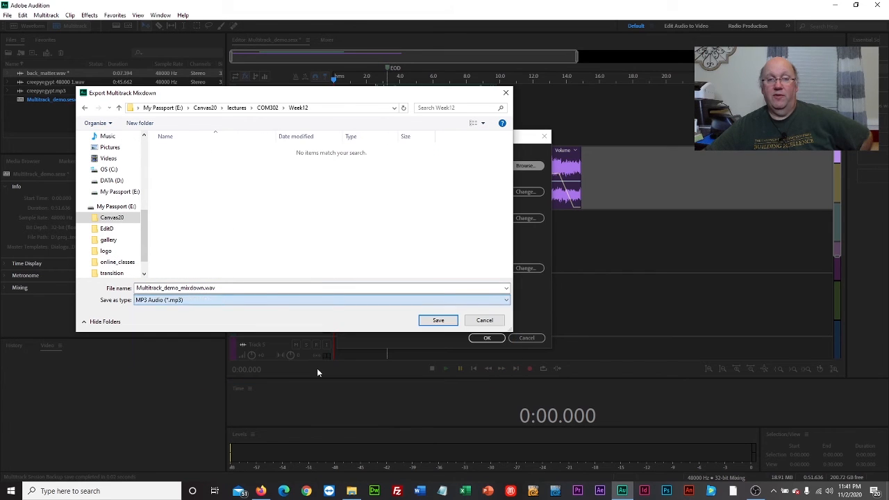
- Name the mixdown file back_matter in the Week12 folder, save it, and confirm the export
double_click(250, 288)
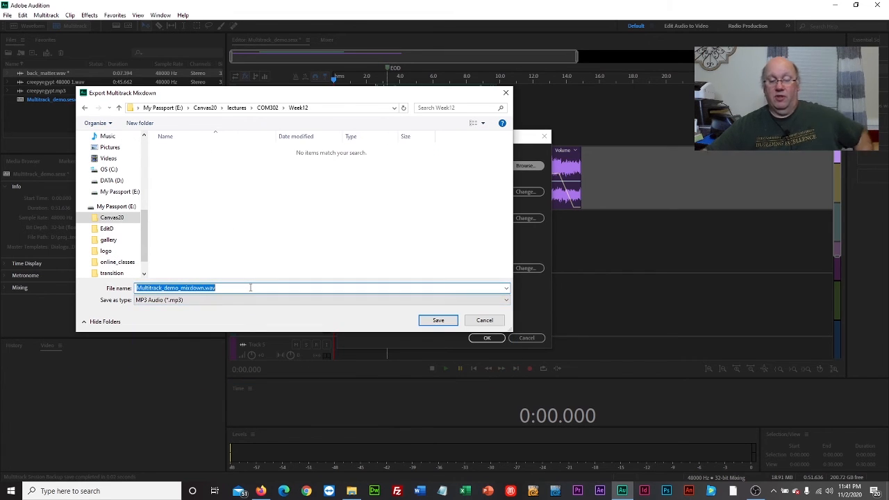
text(bac)
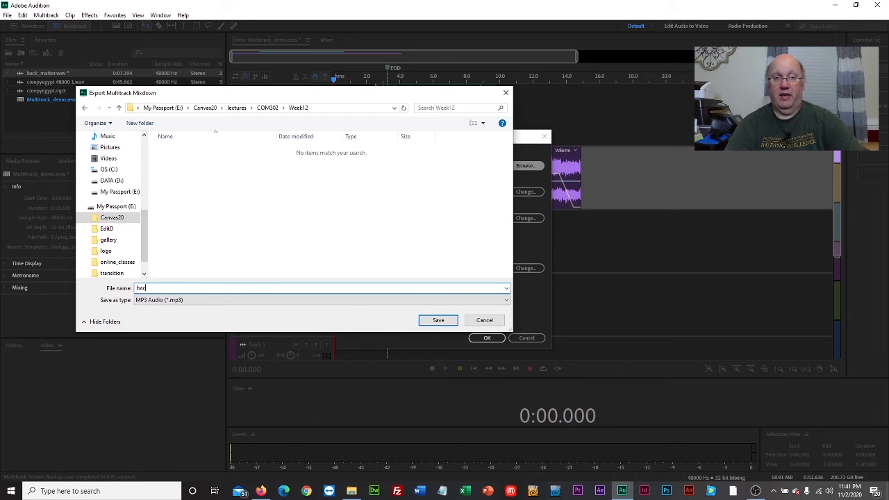
text(k_matt)
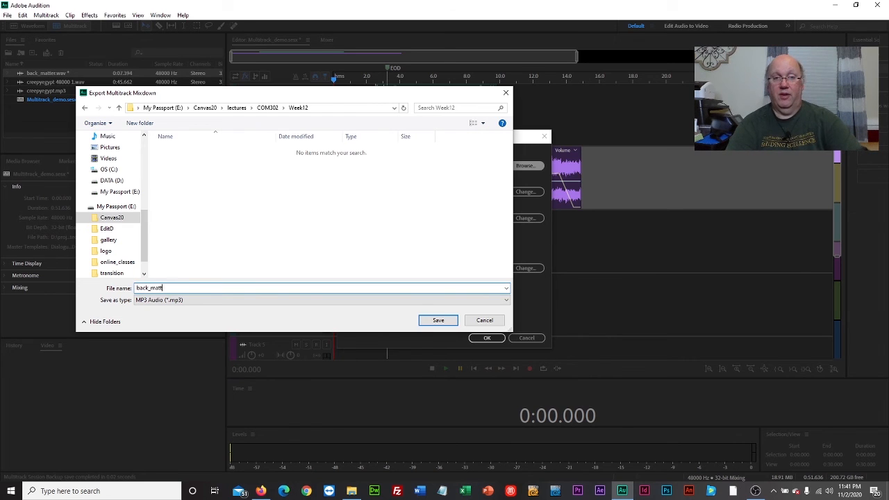
text(er)
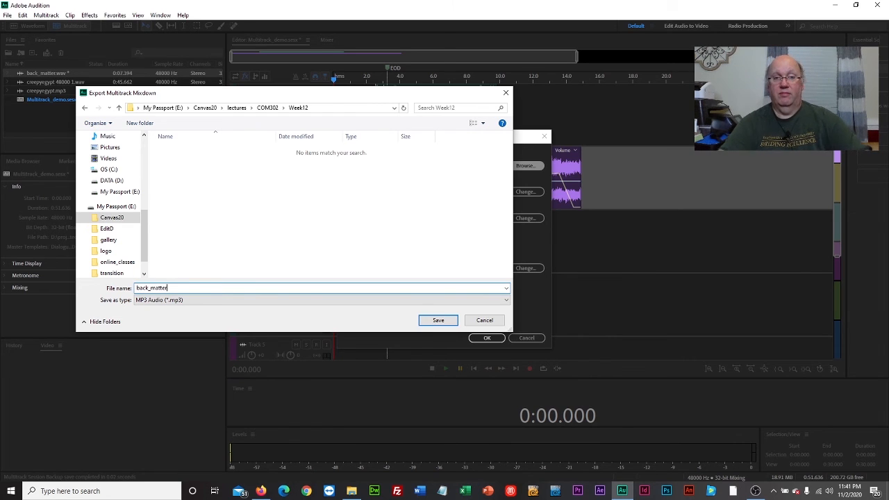
click(438, 322)
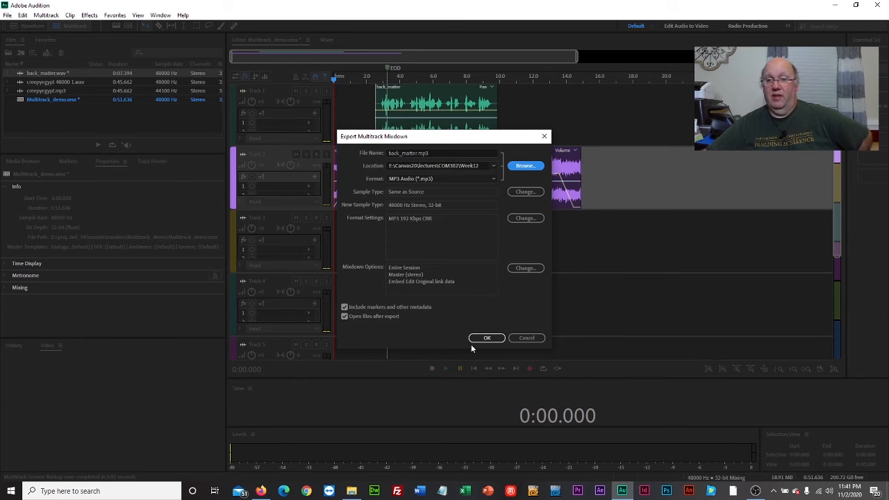
click(486, 338)
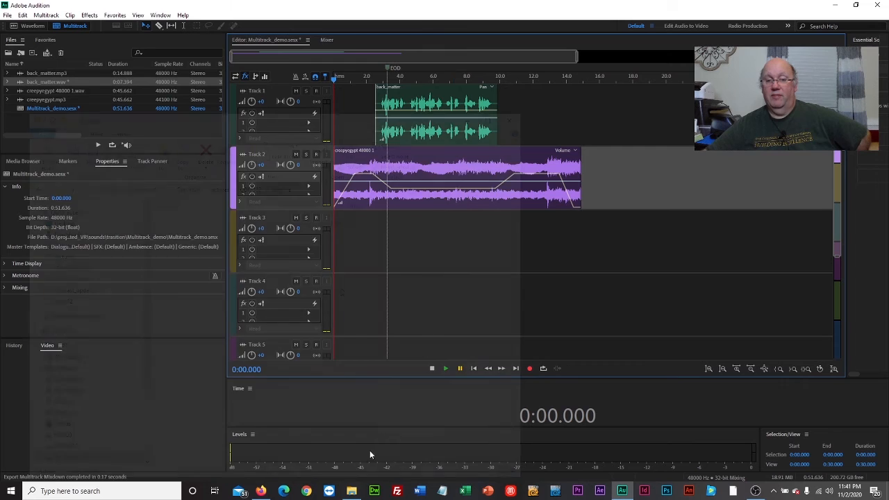
- Switch to File Explorer and open back_matter.mp3 in the Week12 folder to play it, then close the player and Explorer
click(351, 490)
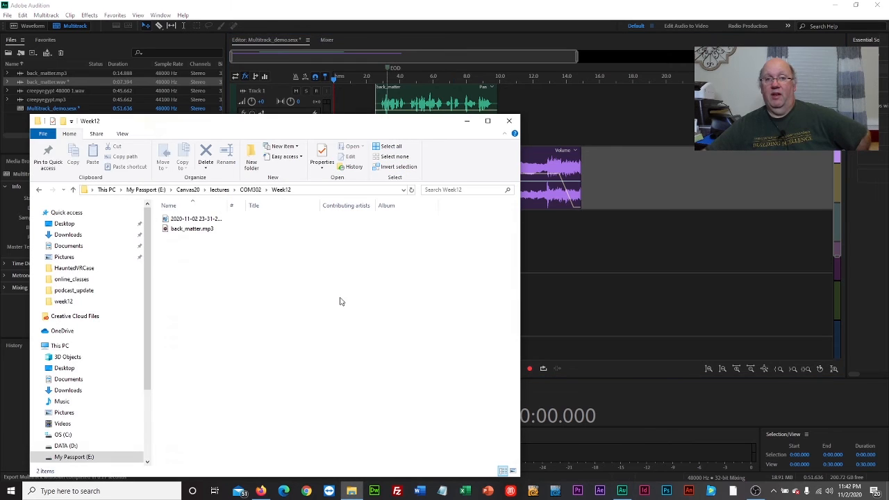
click(199, 231)
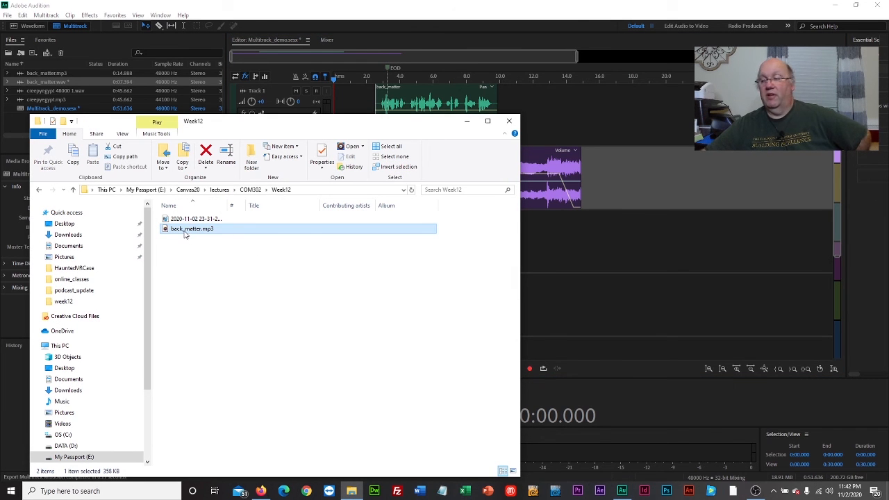
double_click(185, 233)
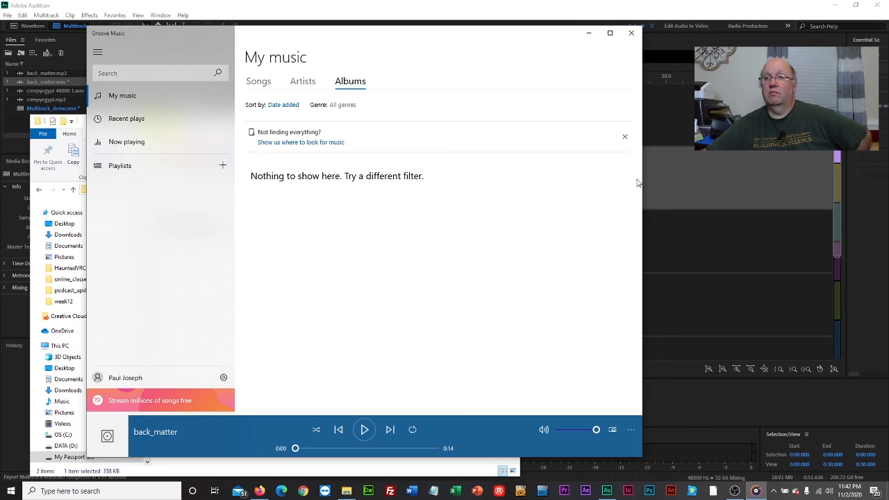
click(631, 33)
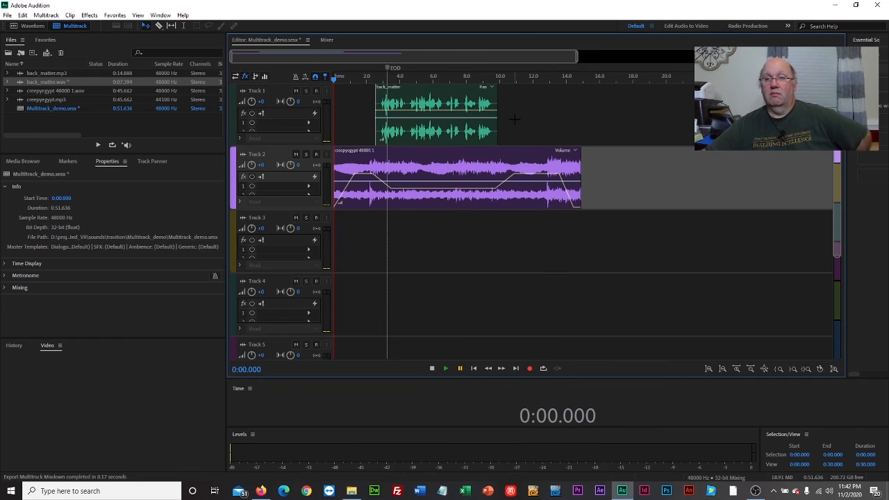
click(509, 120)
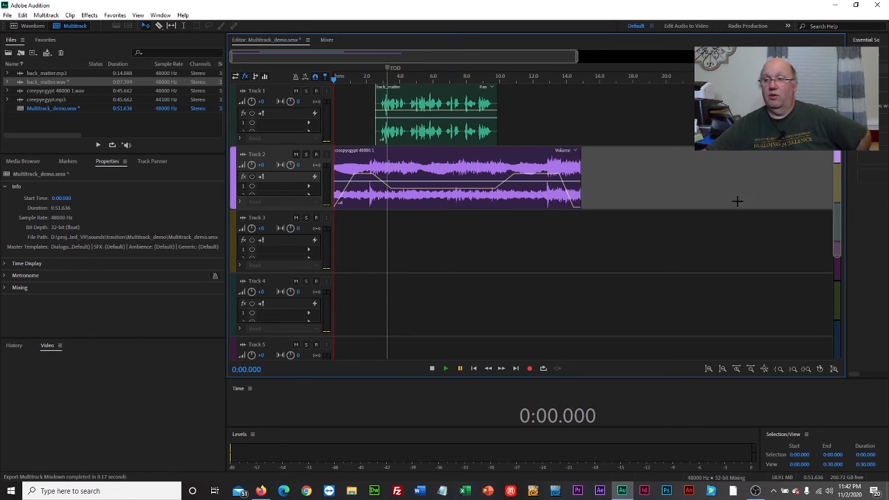
scroll(531, 310, down, 3)
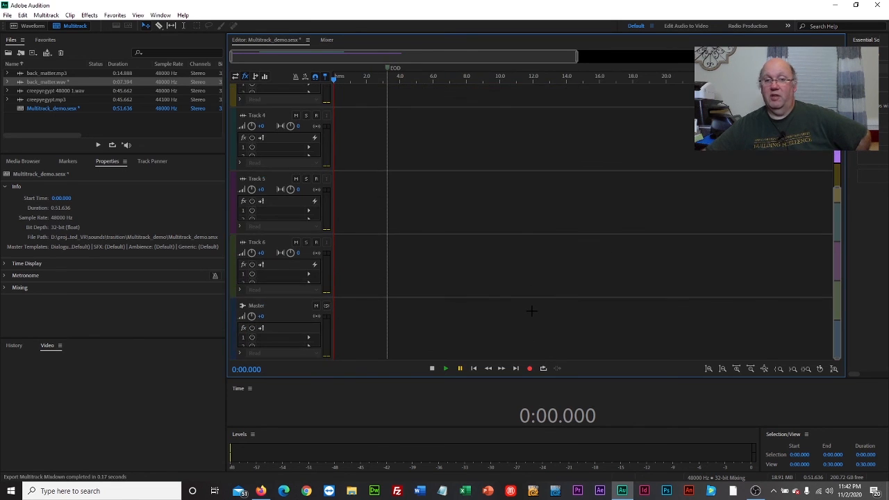
scroll(531, 308, up, 3)
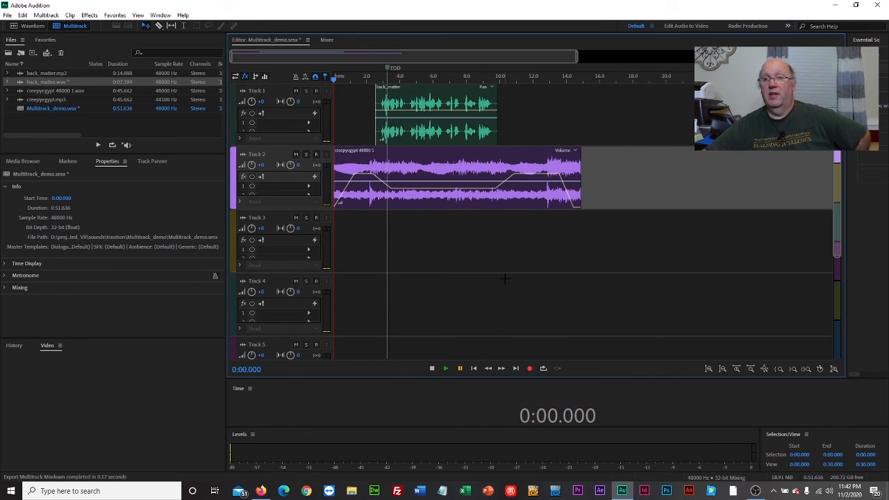